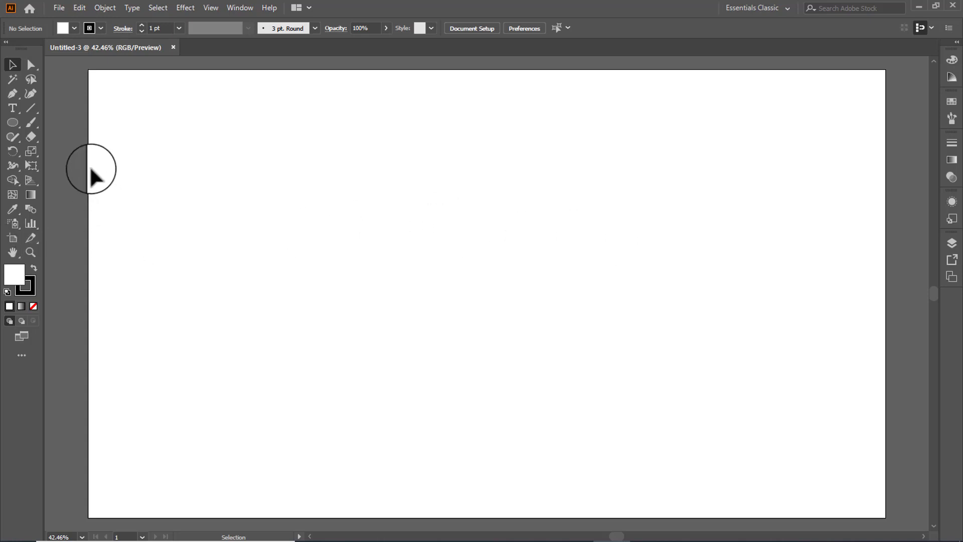
Place the leaves and leaves 1 photos from Desktop > images, dropping leaves 1 onto the artboard.
{"action": "left_click", "coordinate": [58, 9]}
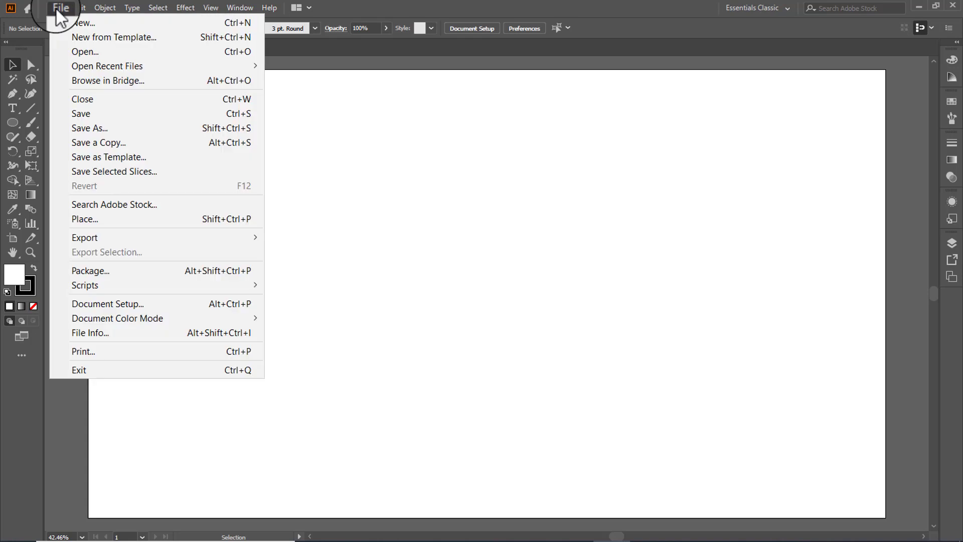
{"action": "left_click", "coordinate": [101, 219]}
{"action": "scroll", "coordinate": [426, 227], "scroll_direction": "down", "scroll_amount": 5}
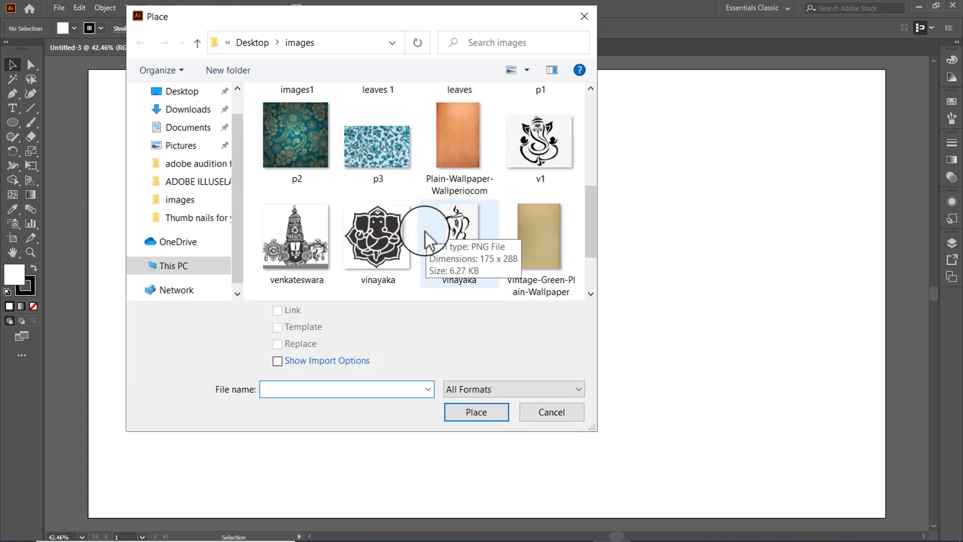
{"action": "left_click_drag", "start_coordinate": [586, 212], "coordinate": [588, 186]}
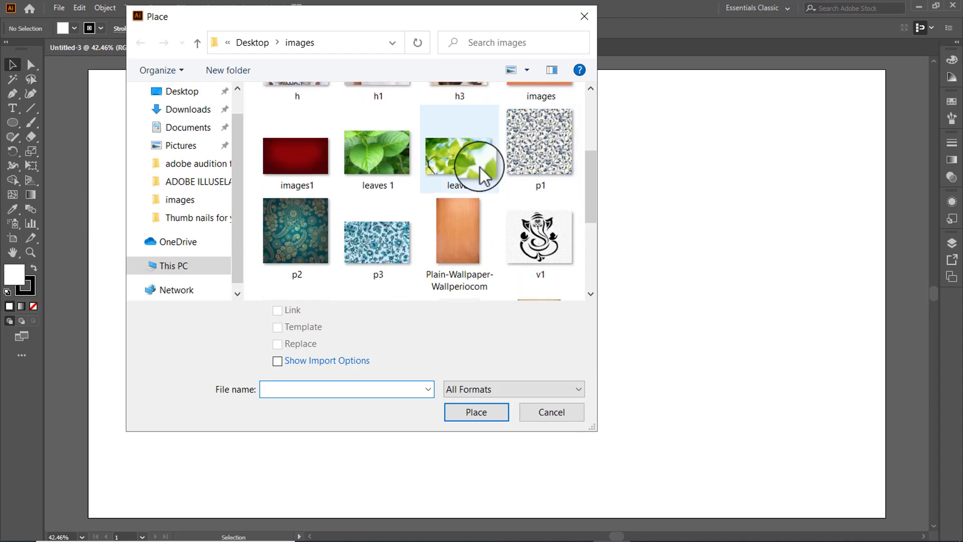
{"action": "left_click", "coordinate": [466, 157]}
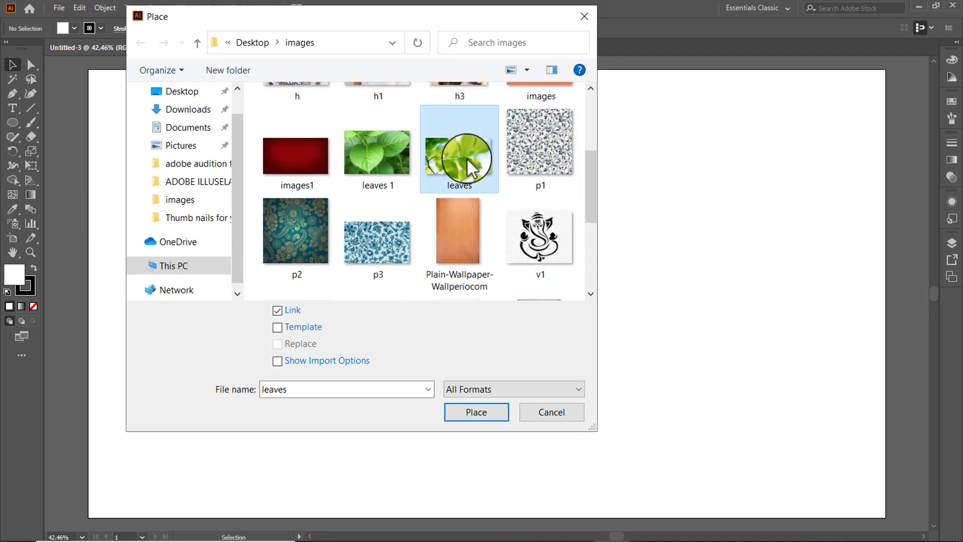
{"action": "left_click", "coordinate": [385, 152], "text": "ctrl"}
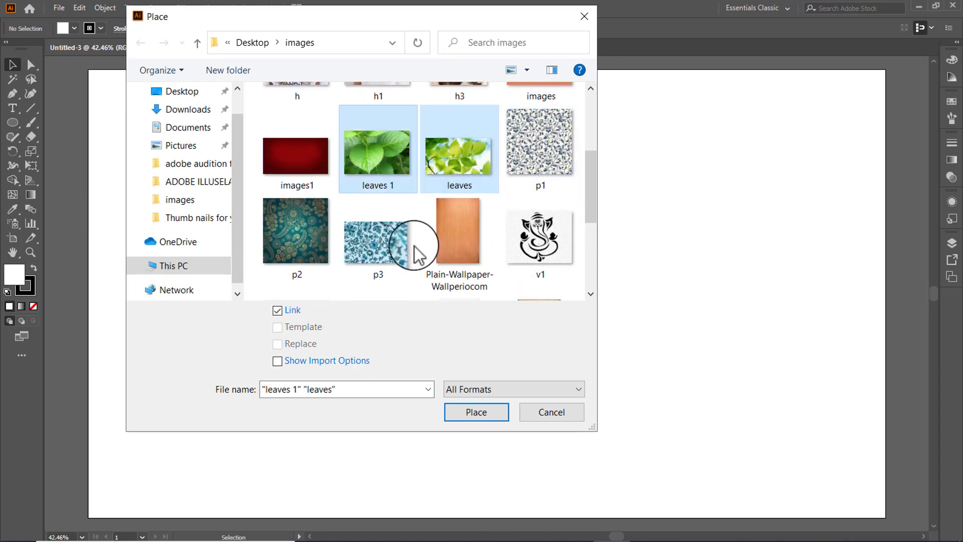
{"action": "left_click", "coordinate": [464, 419]}
{"action": "left_click", "coordinate": [140, 129]}
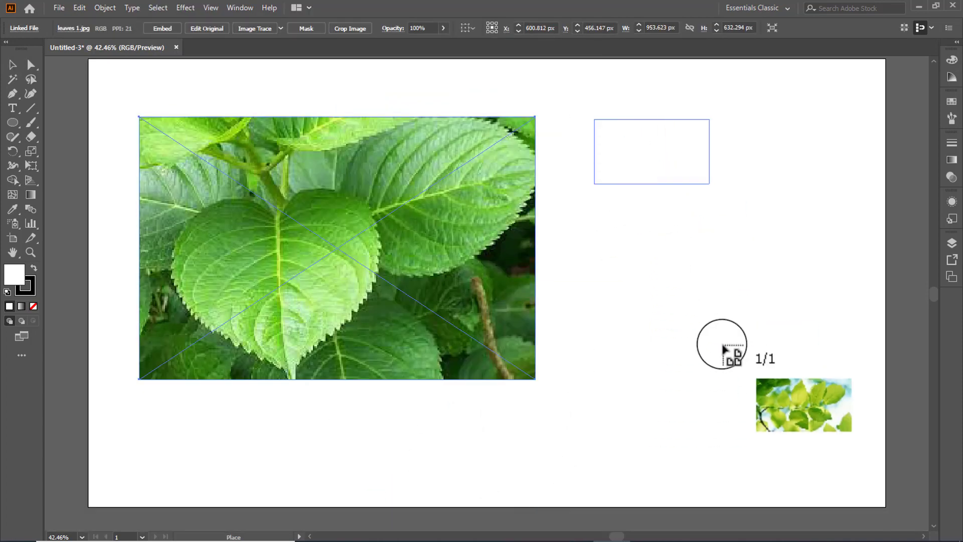
Place leaves.jpg, move leaves 1 to the left edge, and enlarge leaves across the artboard centre.
{"action": "left_click_drag", "start_coordinate": [722, 346], "coordinate": [884, 522]}
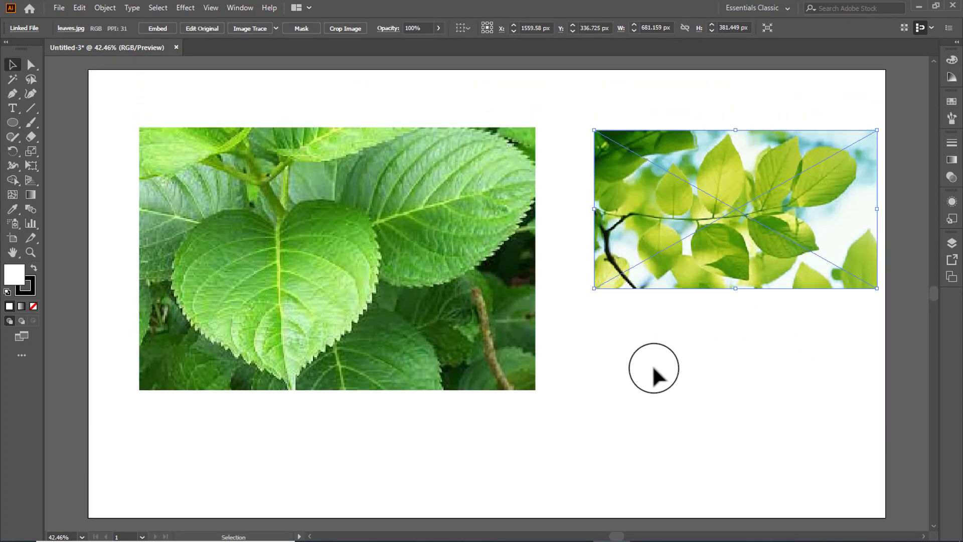
{"action": "mouse_move", "coordinate": [359, 246]}
{"action": "left_mouse_down"}
{"action": "mouse_move", "coordinate": [72, 296]}
{"action": "mouse_move", "coordinate": [0, 283]}
{"action": "left_mouse_up"}
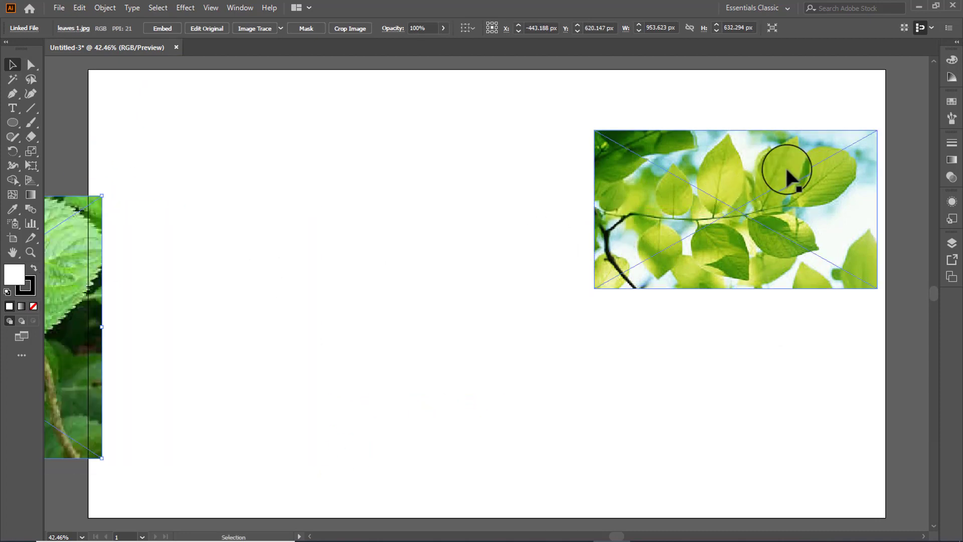
{"action": "left_click_drag", "start_coordinate": [666, 193], "coordinate": [397, 221]}
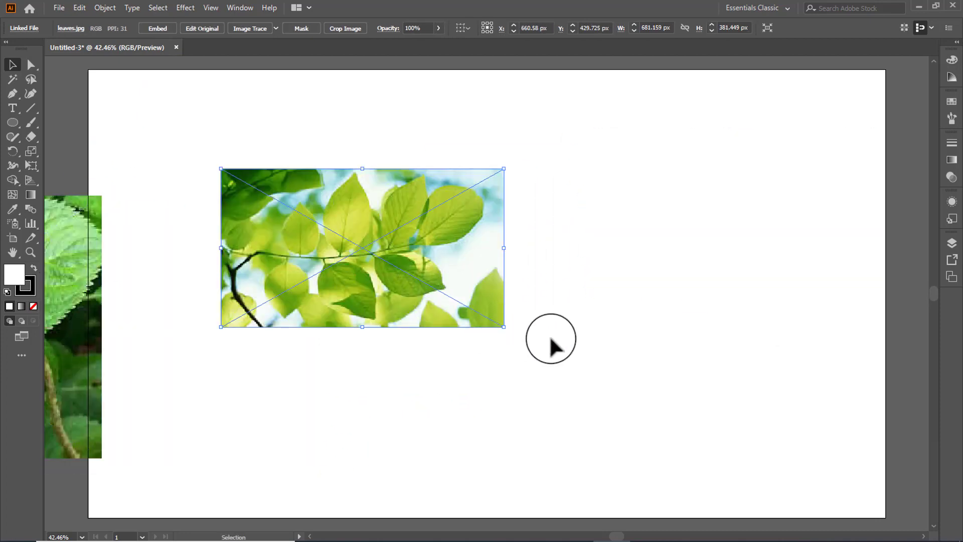
{"action": "left_click_drag", "start_coordinate": [504, 326], "coordinate": [638, 402]}
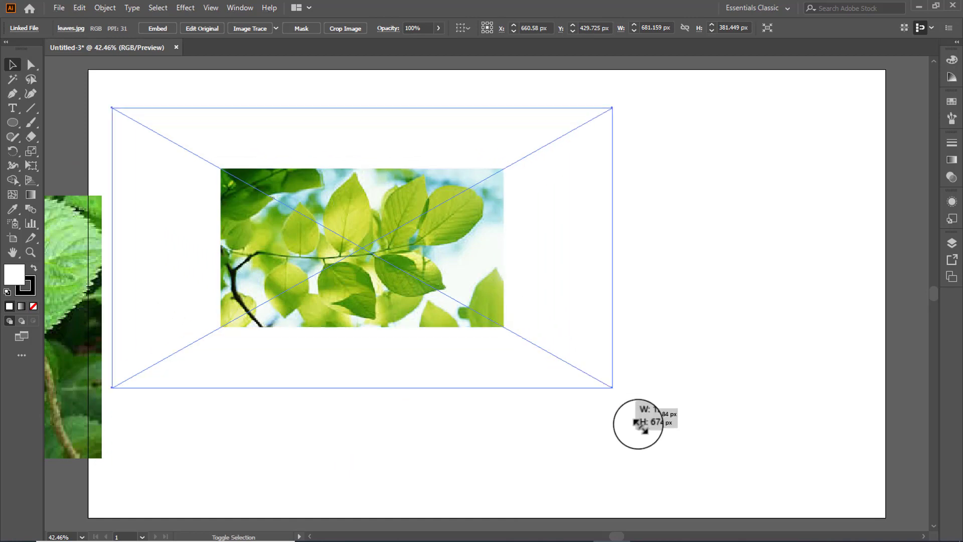
{"action": "left_click_drag", "start_coordinate": [408, 281], "coordinate": [567, 309]}
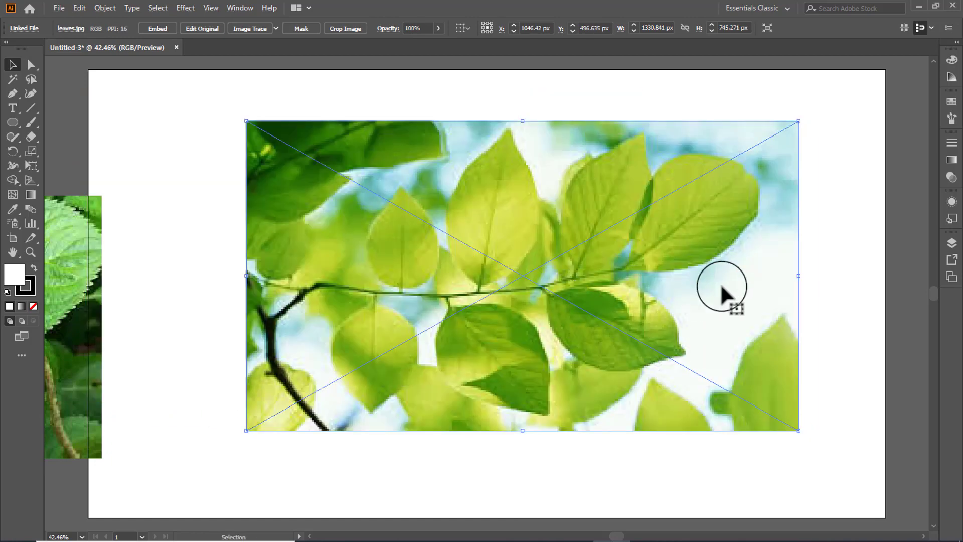
{"action": "left_click_drag", "start_coordinate": [722, 288], "coordinate": [687, 279]}
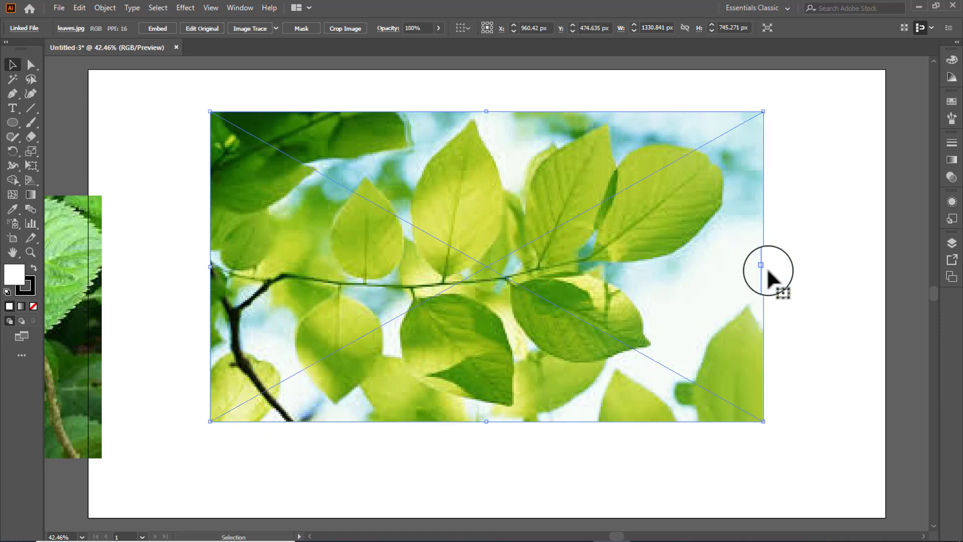
{"action": "left_click", "coordinate": [797, 236]}
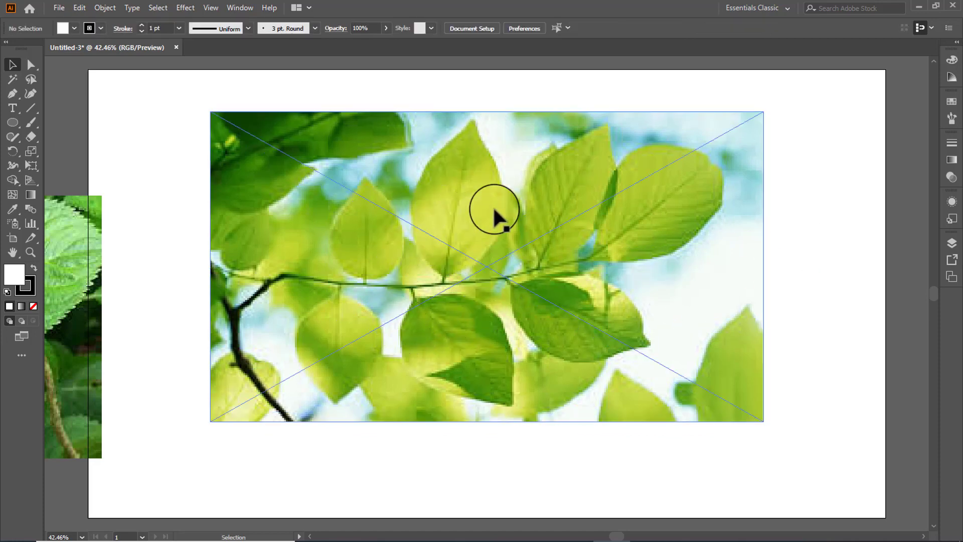
{"action": "left_click_drag", "start_coordinate": [492, 206], "coordinate": [453, 212]}
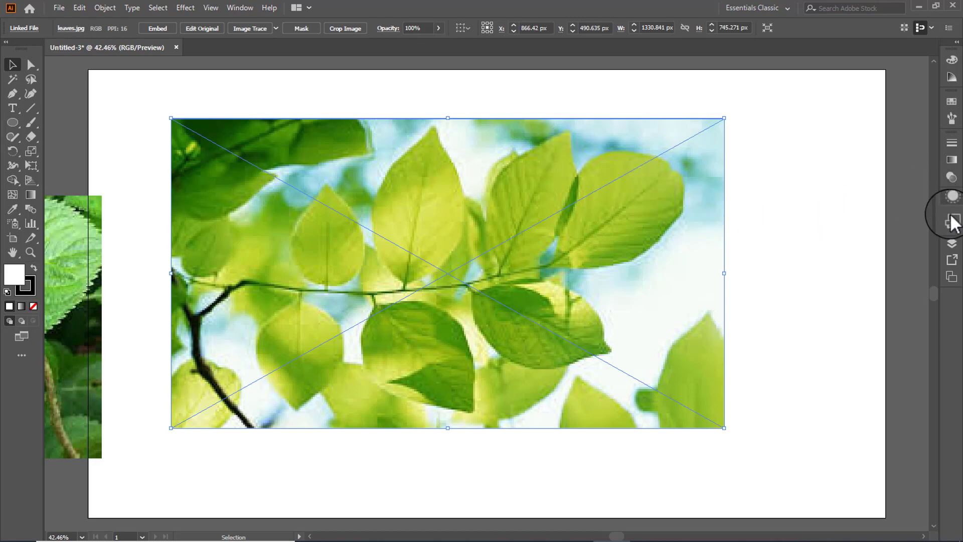
Delete the leaves 1 photo and shift the leaves photo slightly left.
{"action": "left_click", "coordinate": [952, 245]}
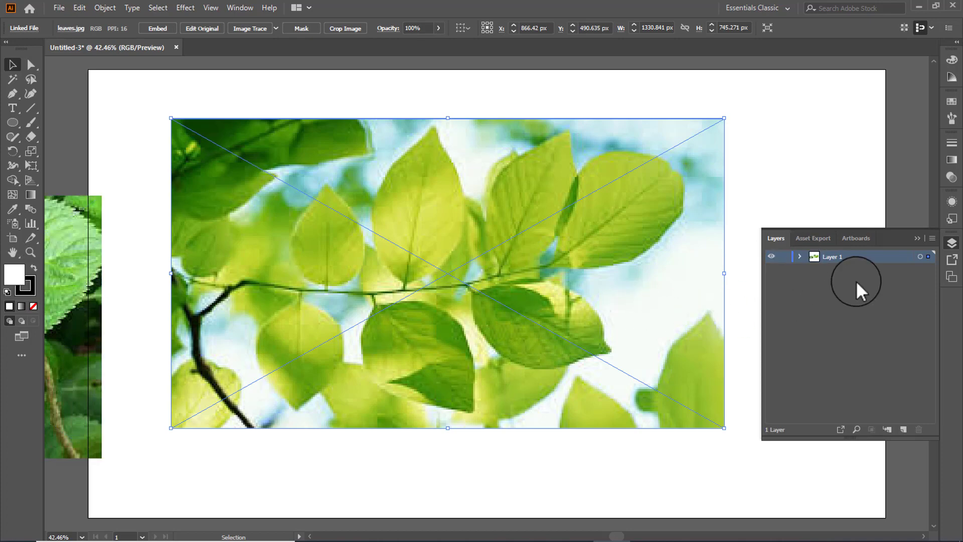
{"action": "left_click", "coordinate": [56, 285]}
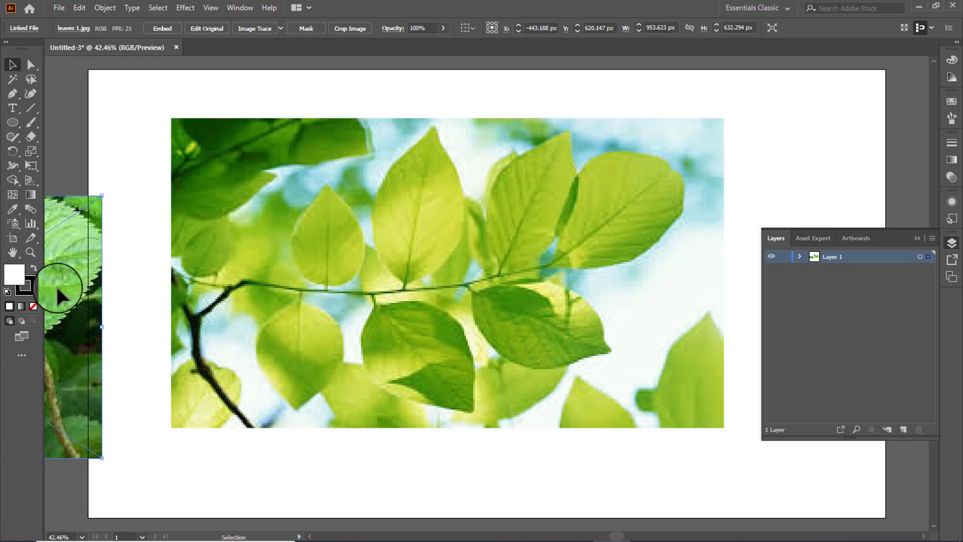
{"action": "key", "text": "Delete"}
{"action": "left_click", "coordinate": [267, 264]}
{"action": "left_click_drag", "start_coordinate": [456, 263], "coordinate": [430, 273]}
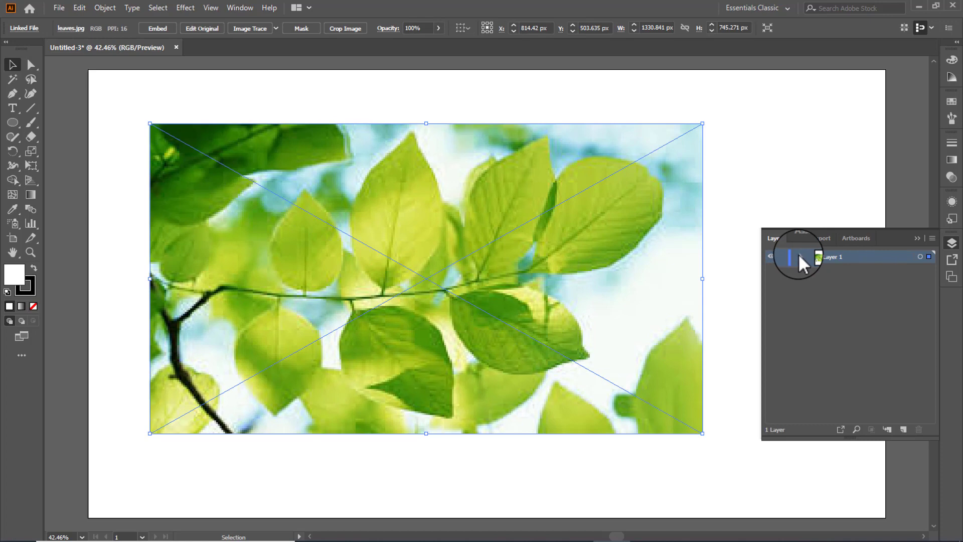
Add a new Layer 2 above Layer 1 and lock Layer 1.
{"action": "left_click", "coordinate": [799, 256]}
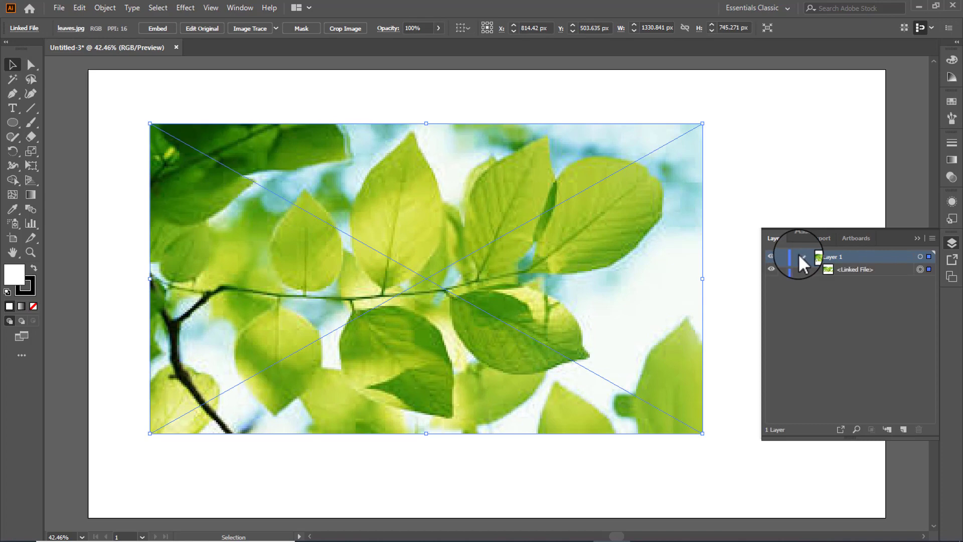
{"action": "left_click", "coordinate": [903, 428]}
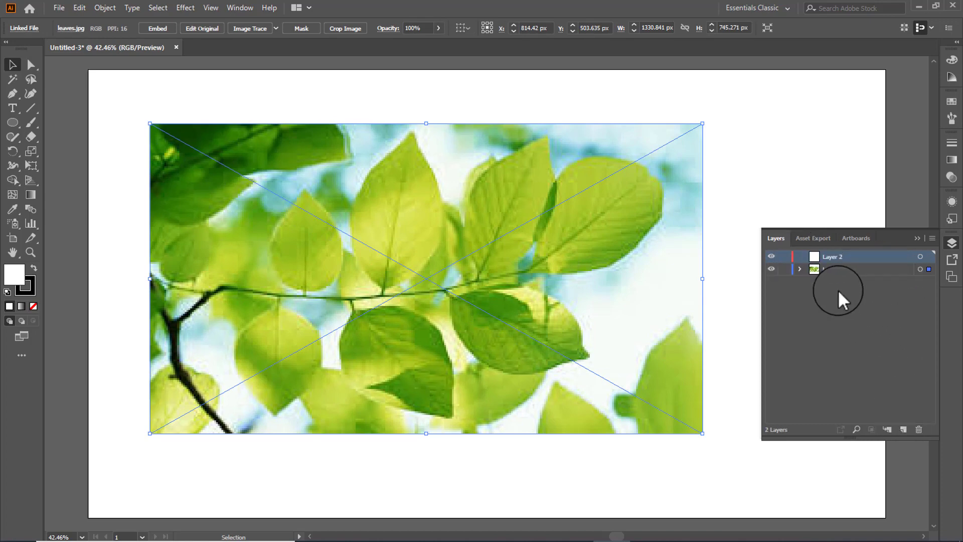
{"action": "left_click", "coordinate": [783, 270]}
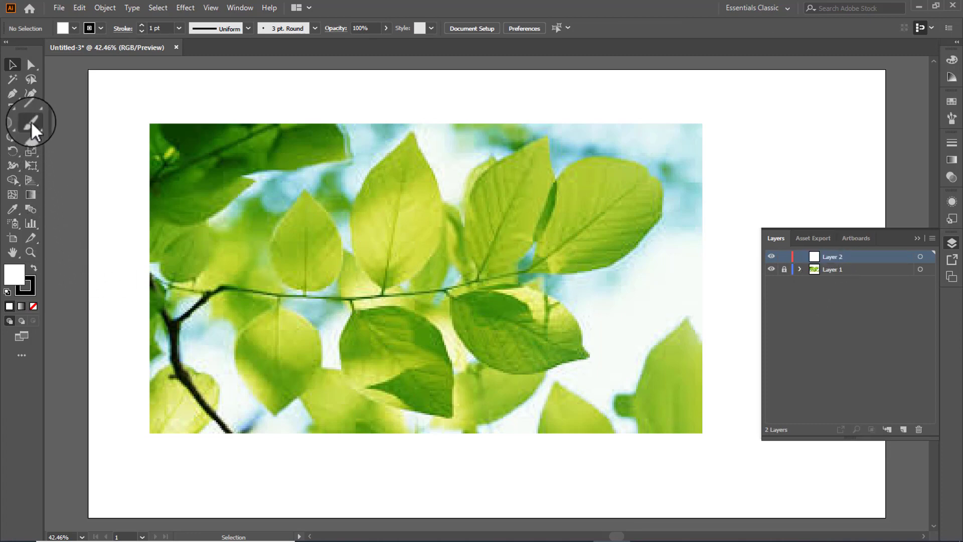
Switch to the Pen tool with both fill and stroke set to None.
{"action": "left_click", "coordinate": [12, 91]}
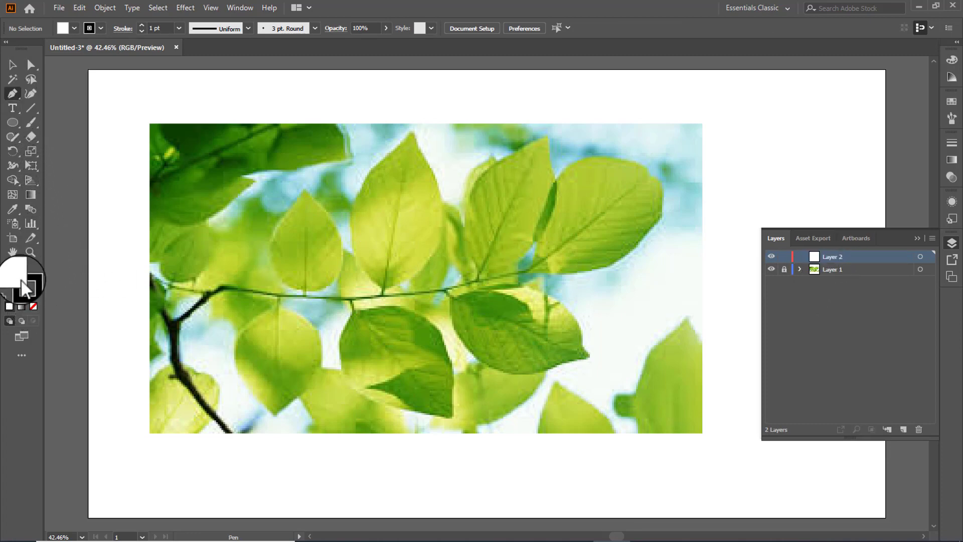
{"action": "left_click", "coordinate": [34, 304]}
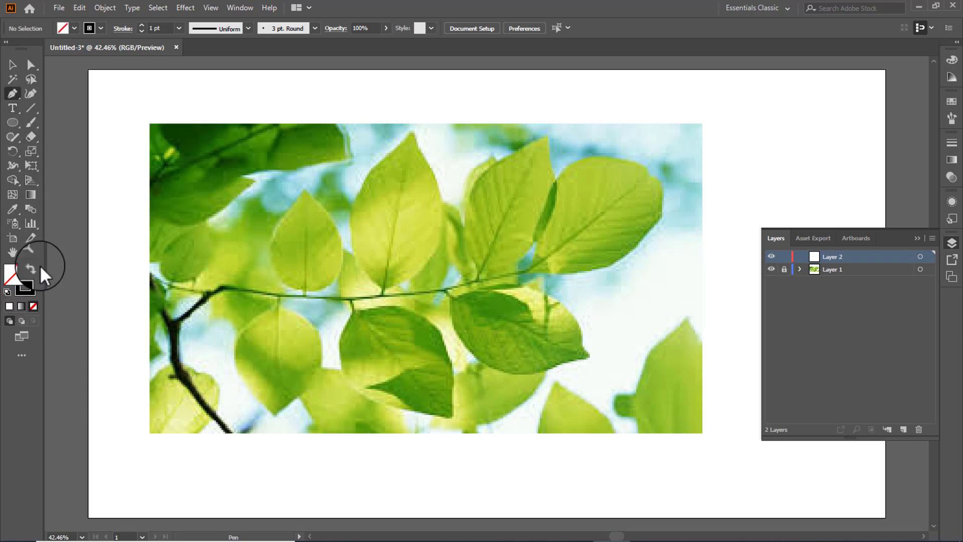
{"action": "left_click", "coordinate": [30, 280]}
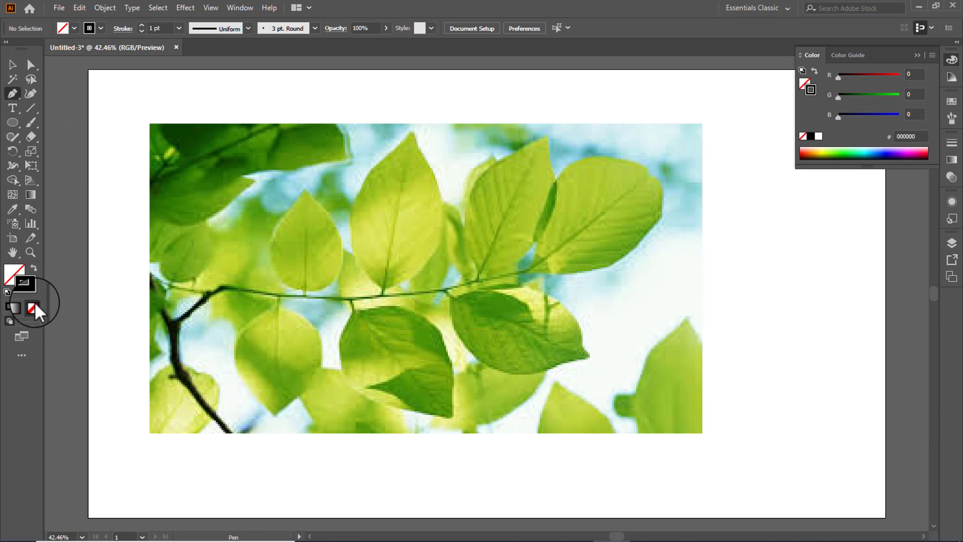
{"action": "left_click", "coordinate": [34, 305]}
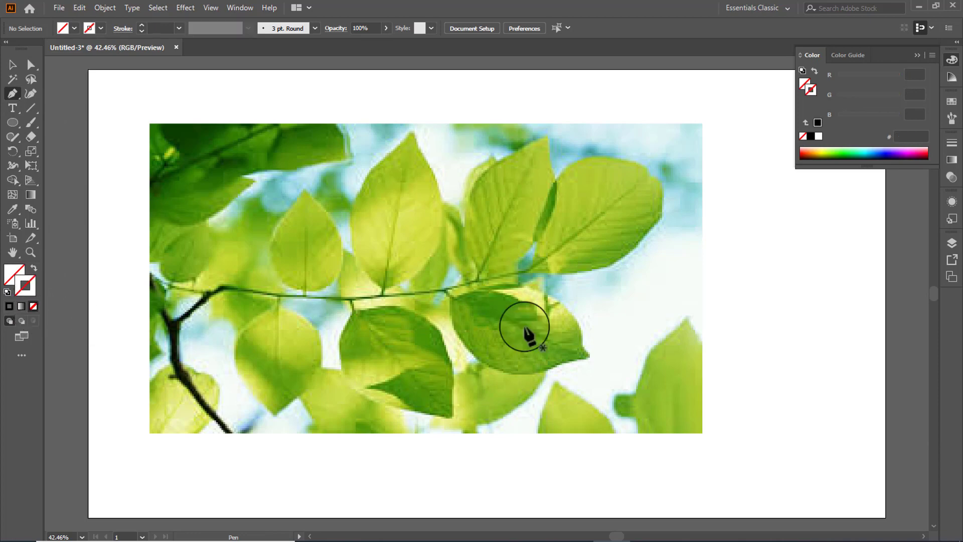
{"action": "left_click", "coordinate": [952, 244]}
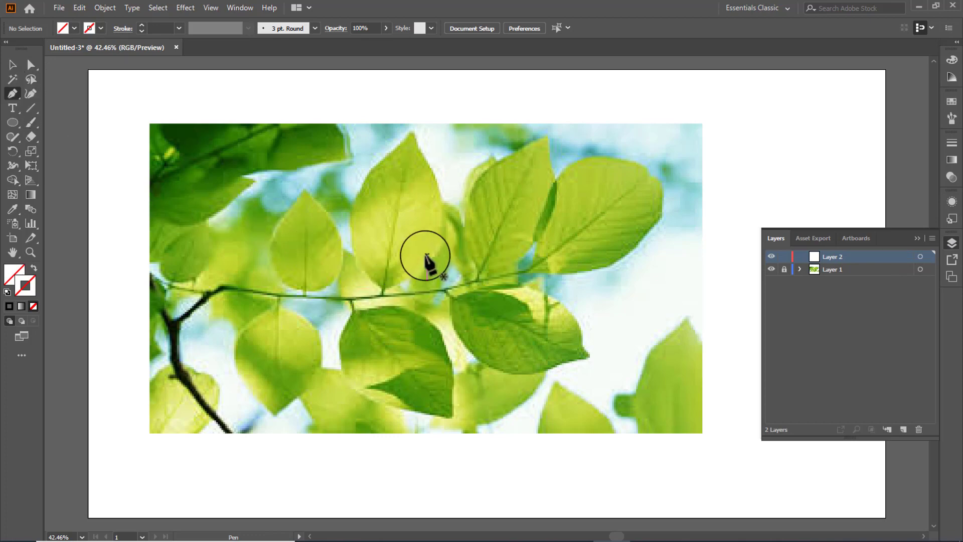
Zoom in and start the leaf outline at the stem, running up the leaf's left edge.
{"action": "key", "text": "ctrl+plus"}
{"action": "key", "text": "ctrl+plus"}
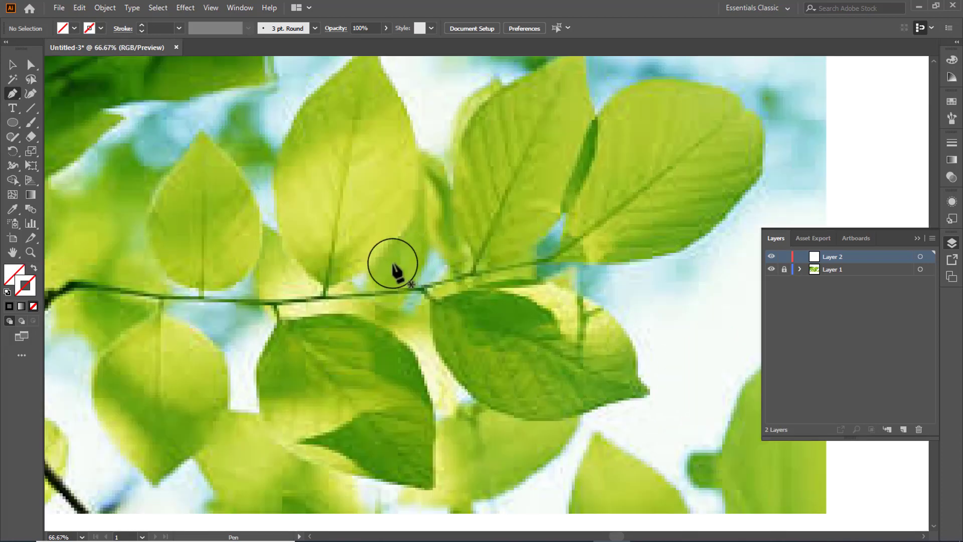
{"action": "left_click_drag", "start_coordinate": [404, 165], "coordinate": [429, 204]}
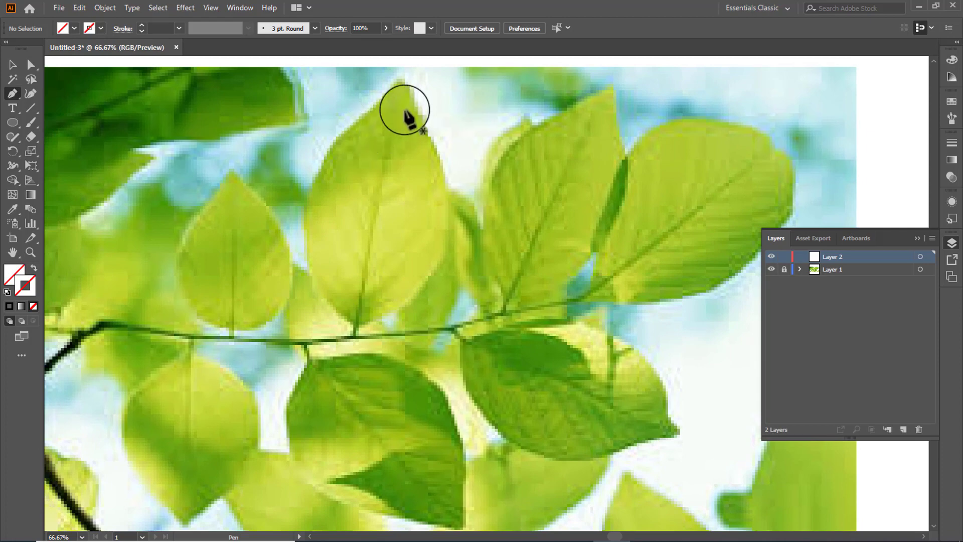
{"action": "left_click", "coordinate": [354, 334]}
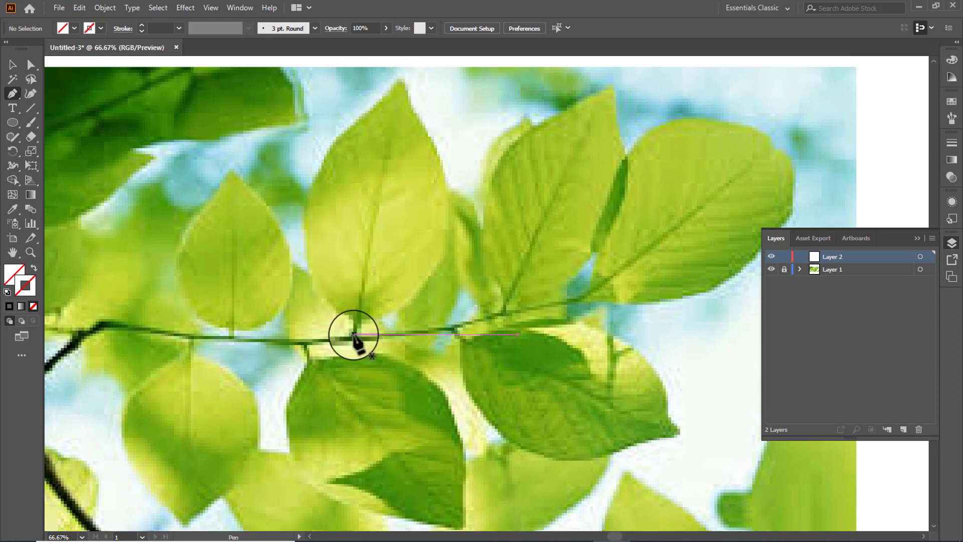
{"action": "left_click", "coordinate": [353, 334]}
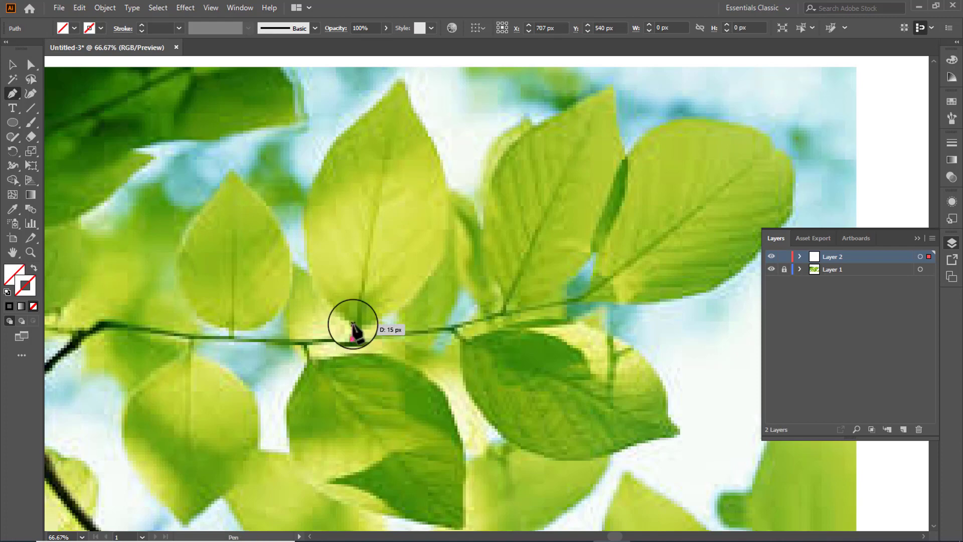
{"action": "mouse_move", "coordinate": [354, 331]}
{"action": "left_mouse_down"}
{"action": "mouse_move", "coordinate": [311, 302]}
{"action": "mouse_move", "coordinate": [306, 229]}
{"action": "left_mouse_up"}
{"action": "key", "text": "ctrl+z"}
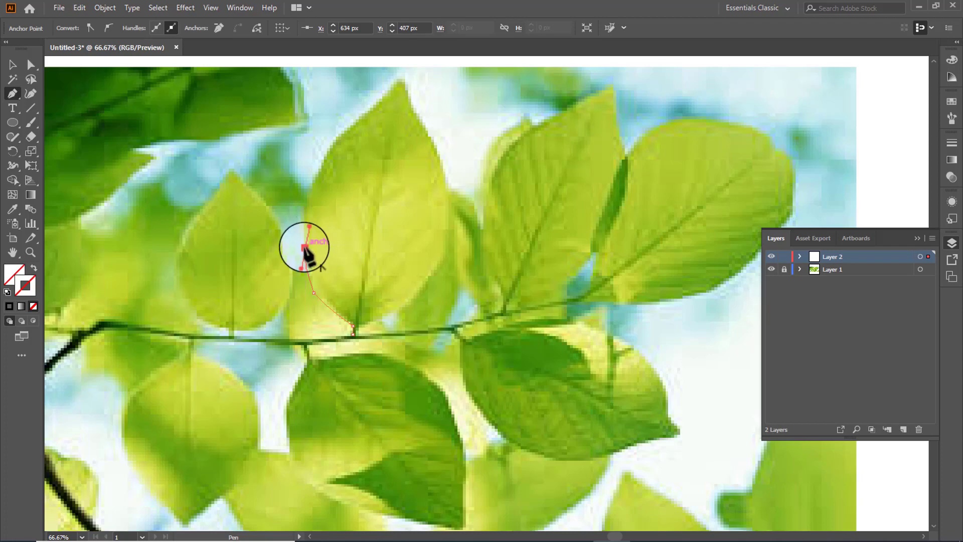
{"action": "left_click_drag", "start_coordinate": [305, 248], "coordinate": [314, 178]}
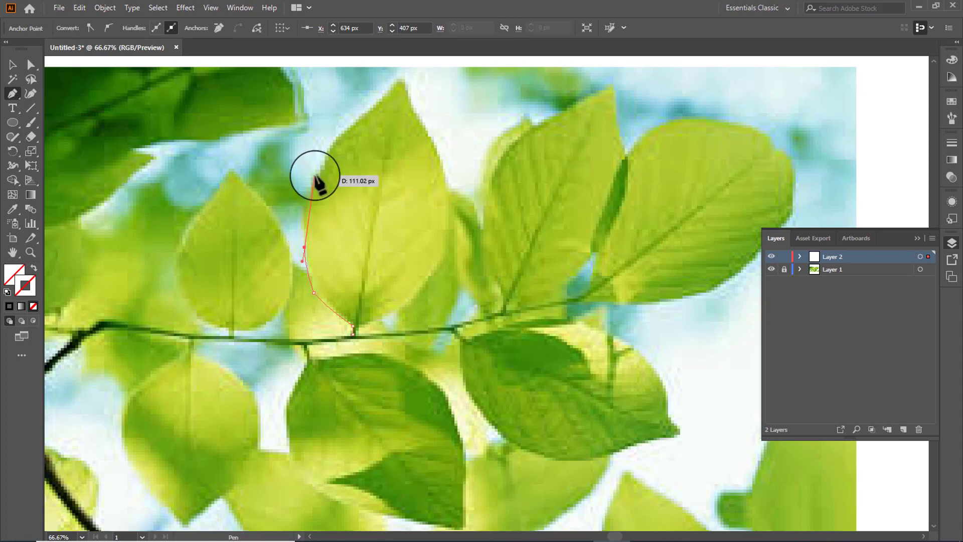
{"action": "mouse_move", "coordinate": [310, 177]}
{"action": "left_mouse_down"}
{"action": "mouse_move", "coordinate": [327, 171]}
{"action": "mouse_move", "coordinate": [323, 154]}
{"action": "left_mouse_up"}
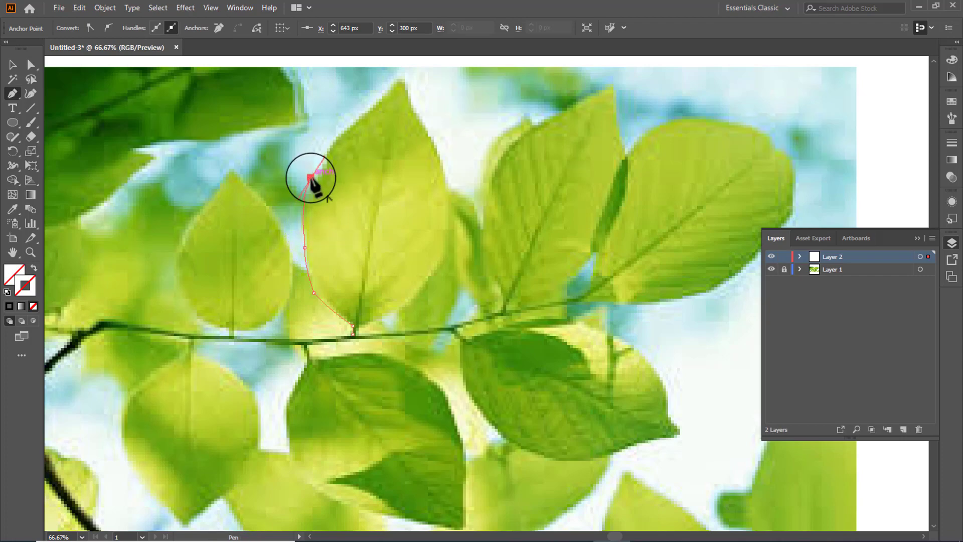
{"action": "left_click_drag", "start_coordinate": [310, 178], "coordinate": [339, 135]}
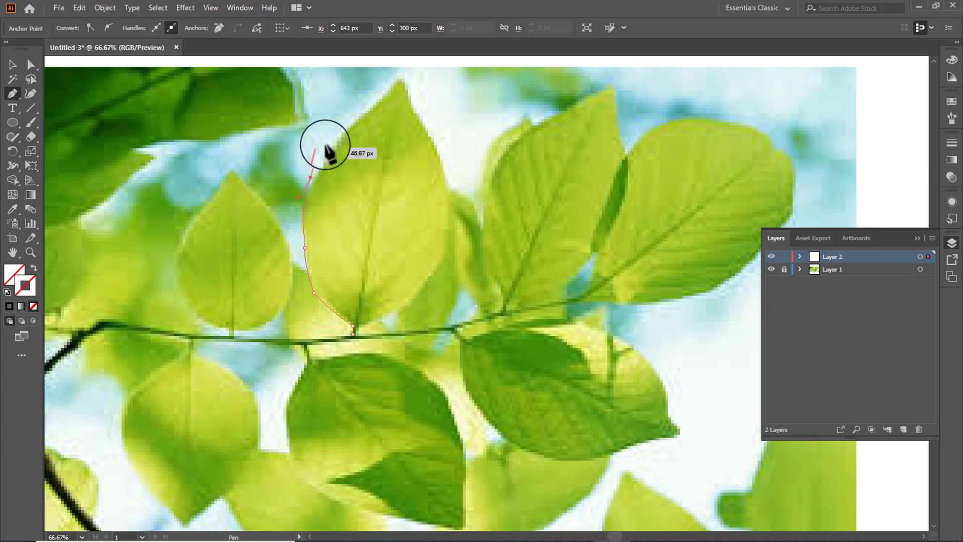
{"action": "left_click", "coordinate": [338, 132]}
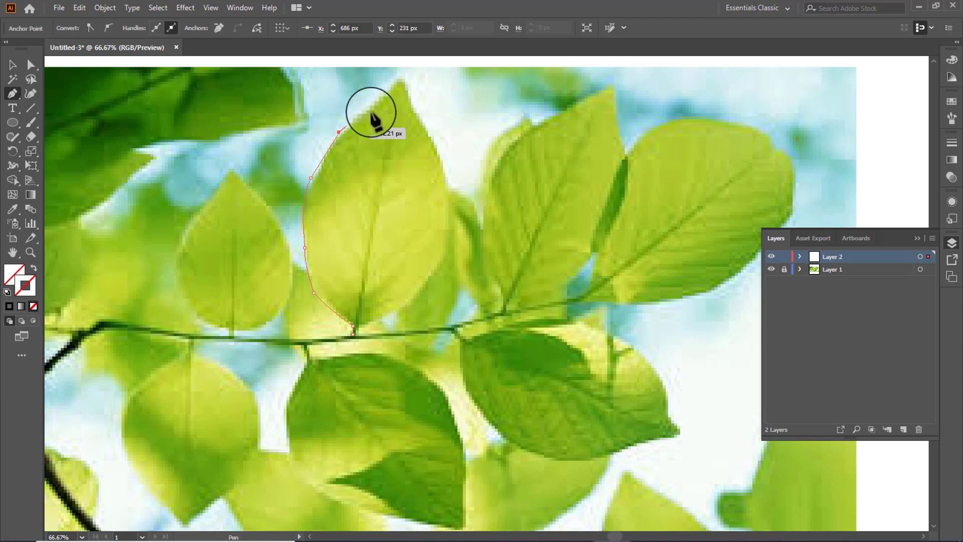
Continue the outline over a sharp leaf tip, down the right edge, and close it at the stem.
{"action": "left_click_drag", "start_coordinate": [392, 82], "coordinate": [399, 78]}
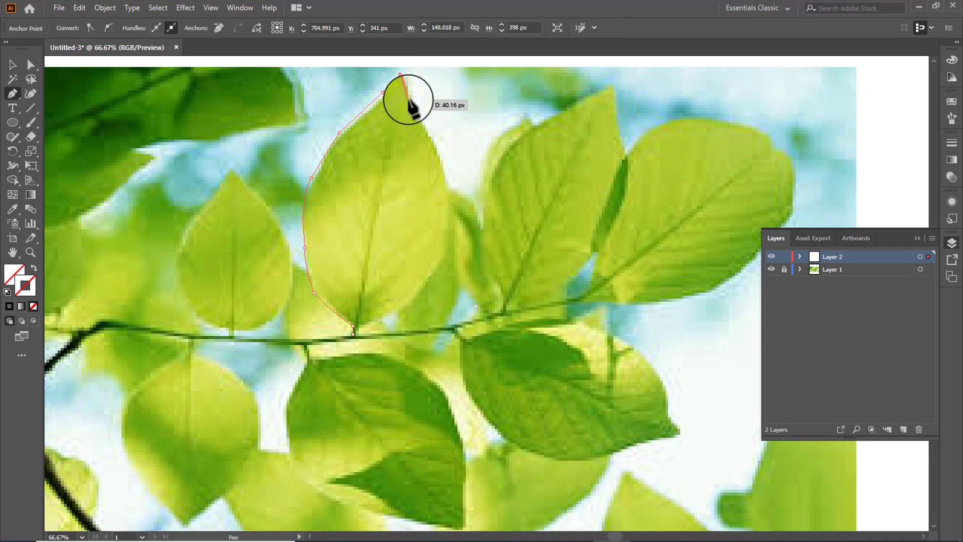
{"action": "left_click_drag", "start_coordinate": [409, 100], "coordinate": [411, 102]}
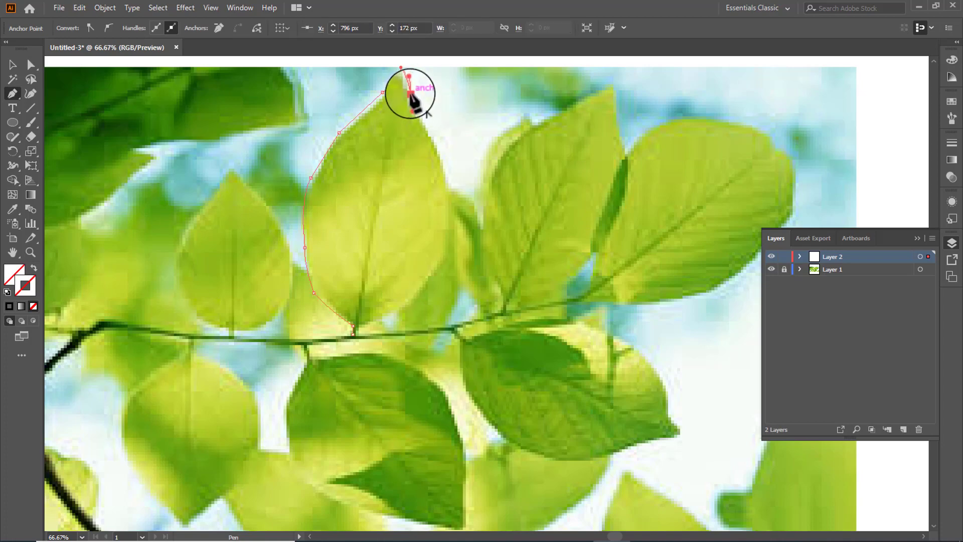
{"action": "left_click", "coordinate": [411, 95]}
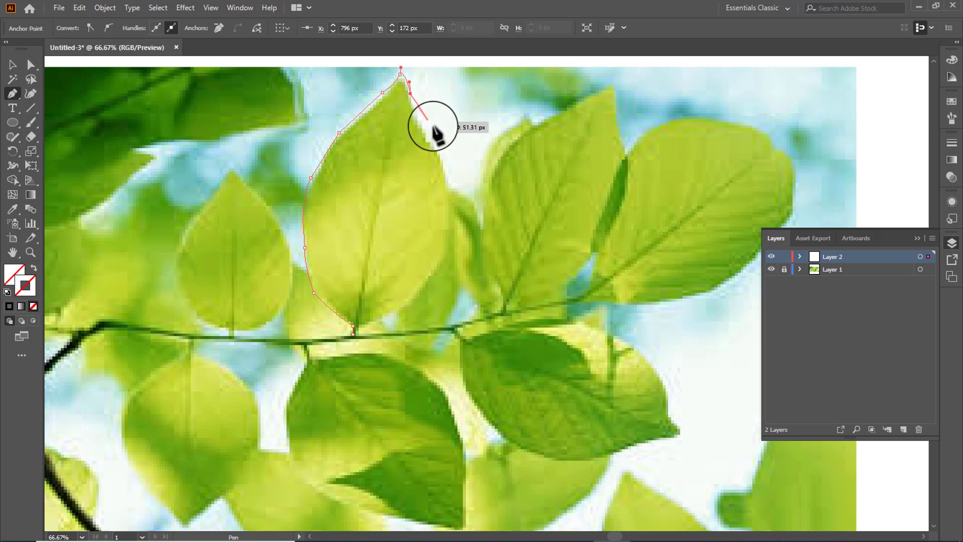
{"action": "left_click_drag", "start_coordinate": [442, 144], "coordinate": [444, 152]}
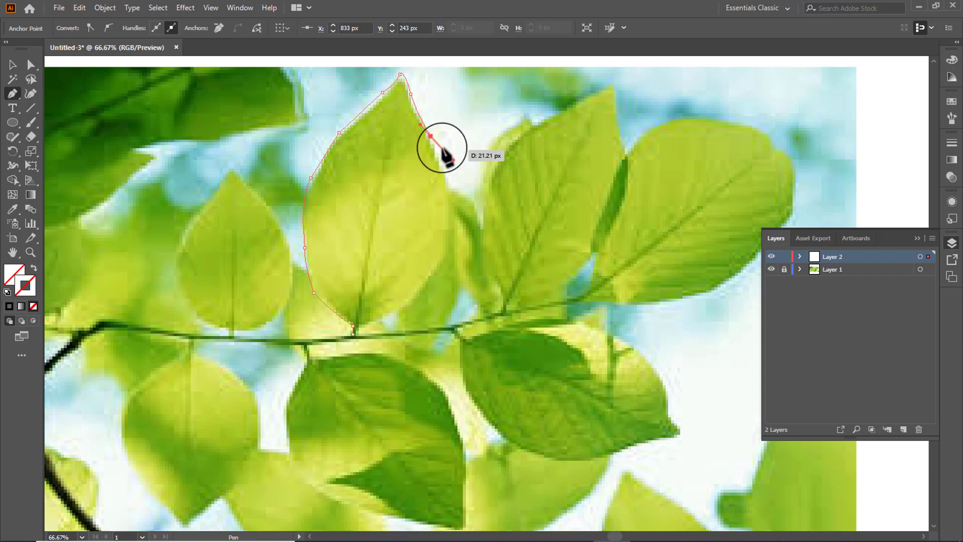
{"action": "left_click", "coordinate": [434, 139]}
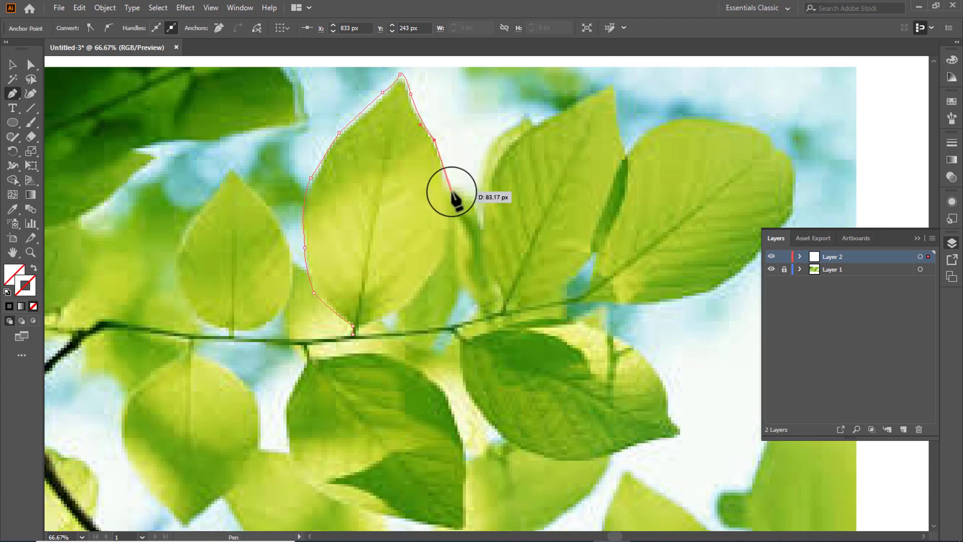
{"action": "left_click_drag", "start_coordinate": [450, 184], "coordinate": [454, 204]}
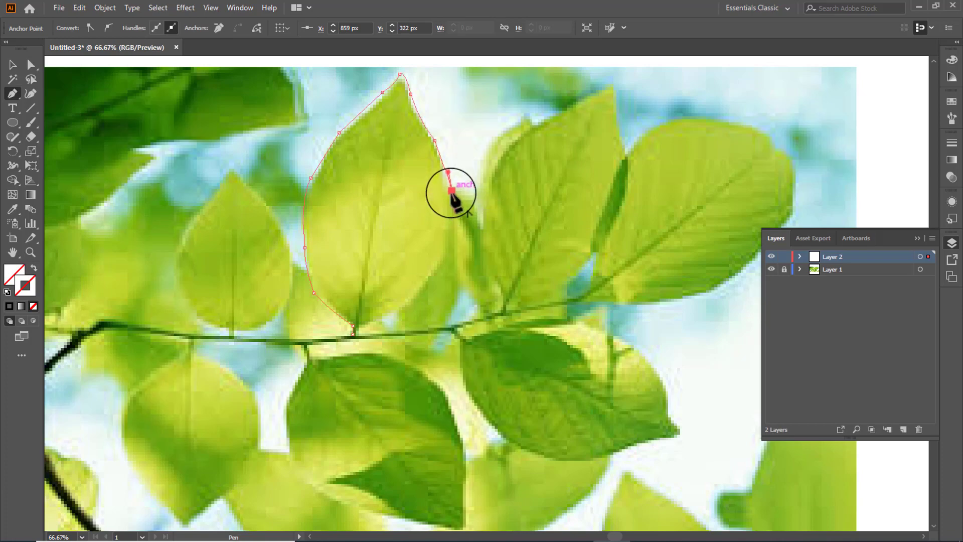
{"action": "left_click", "coordinate": [452, 190]}
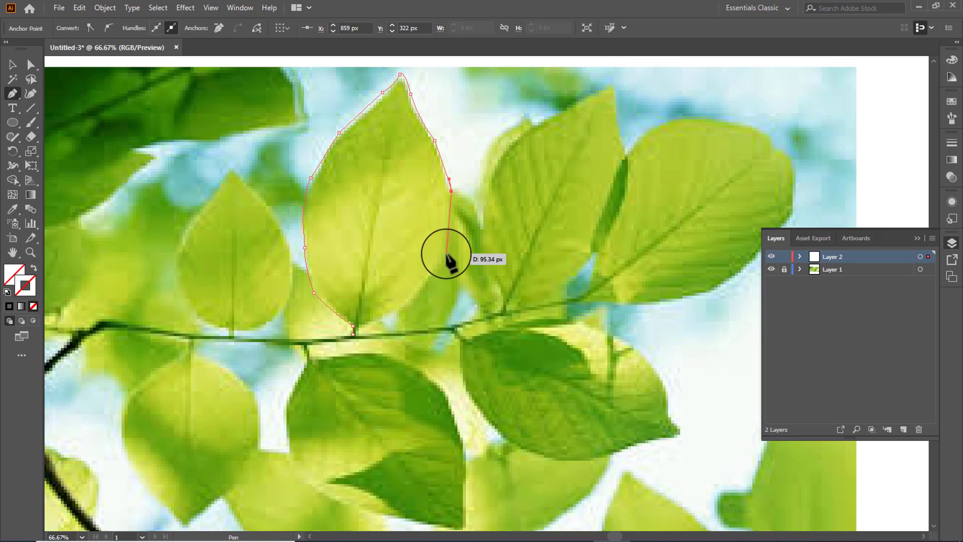
{"action": "left_click_drag", "start_coordinate": [437, 278], "coordinate": [439, 285]}
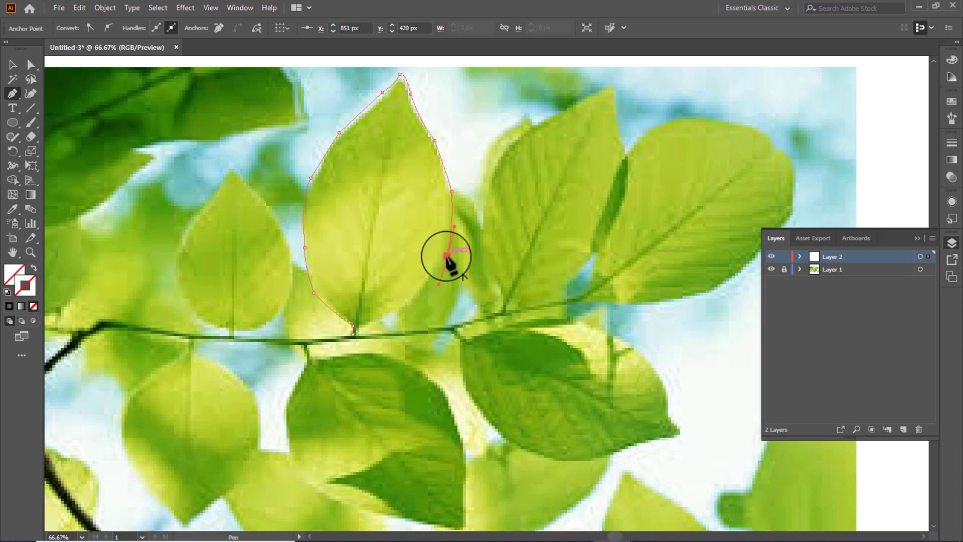
{"action": "left_click", "coordinate": [446, 256]}
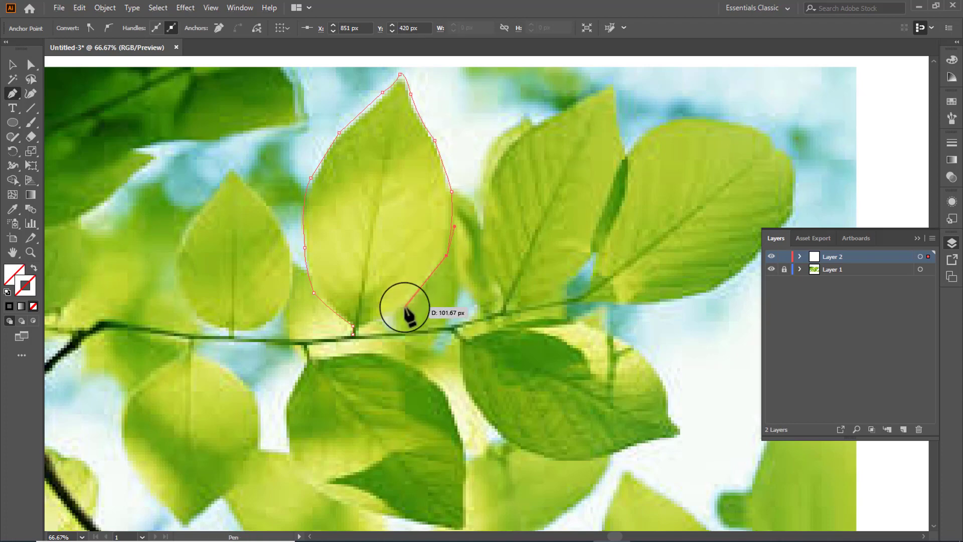
{"action": "left_click_drag", "start_coordinate": [409, 307], "coordinate": [404, 311]}
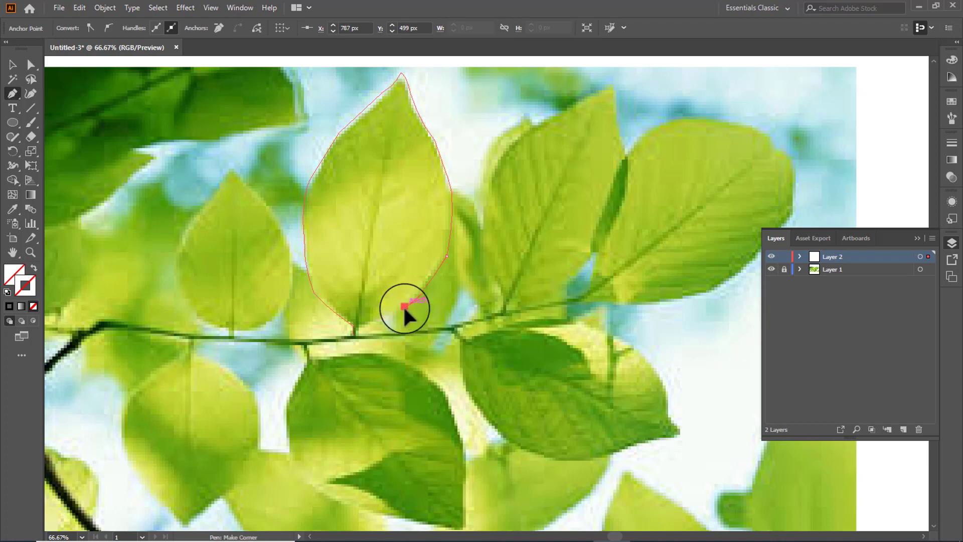
{"action": "left_click_drag", "start_coordinate": [359, 326], "coordinate": [358, 331]}
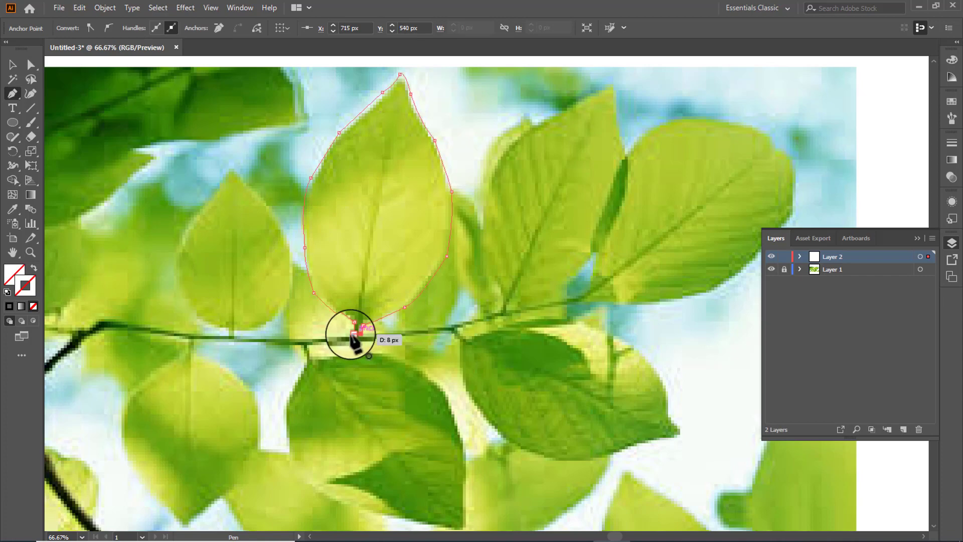
{"action": "left_click_drag", "start_coordinate": [353, 333], "coordinate": [354, 333]}
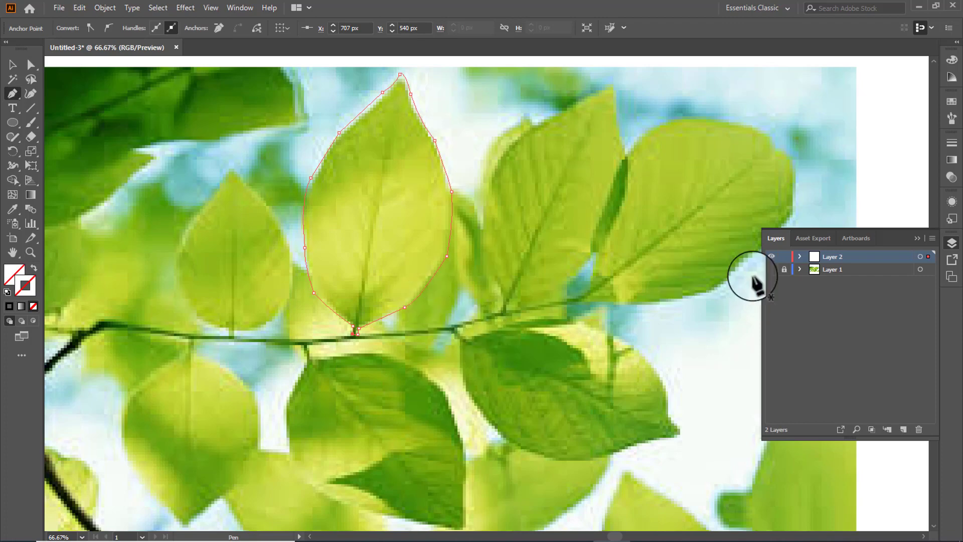
Unlock Layer 1, select the photo and leaf outline together, and make a clipping mask.
{"action": "left_click", "coordinate": [784, 270]}
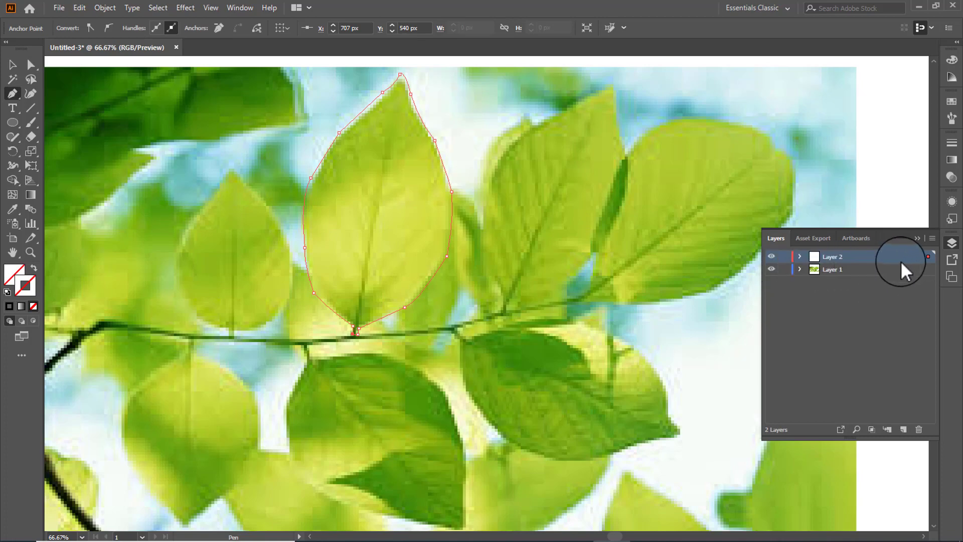
{"action": "left_click", "coordinate": [929, 269]}
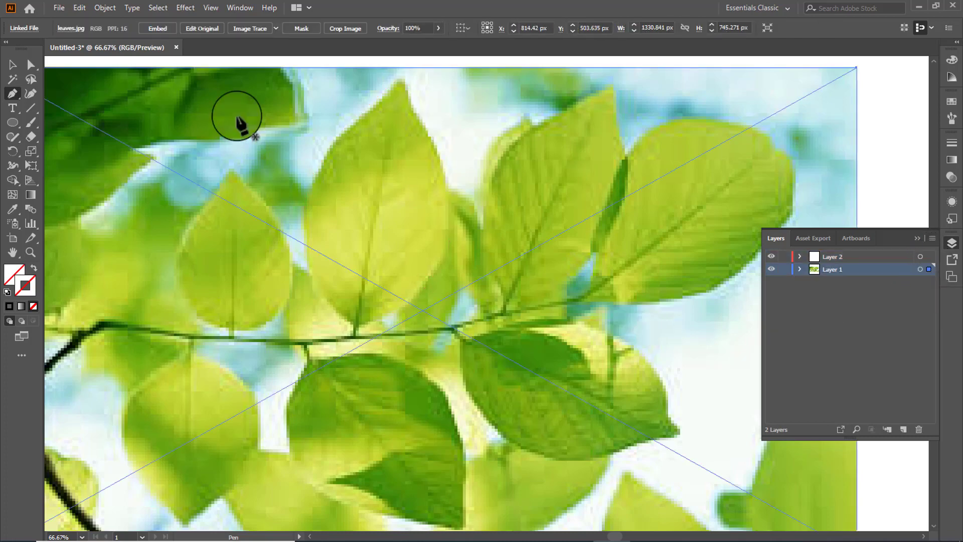
{"action": "left_click", "coordinate": [158, 7]}
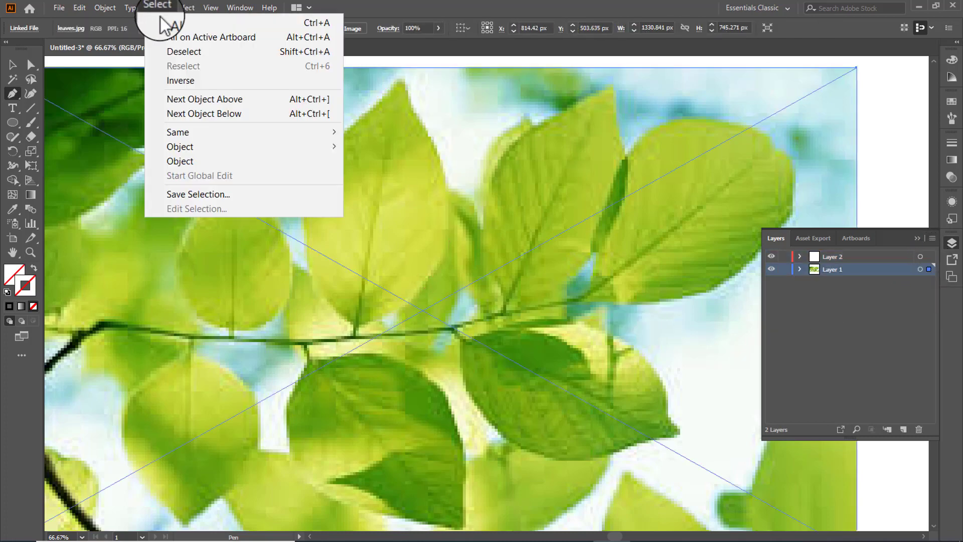
{"action": "left_click", "coordinate": [172, 21]}
{"action": "left_click", "coordinate": [313, 292]}
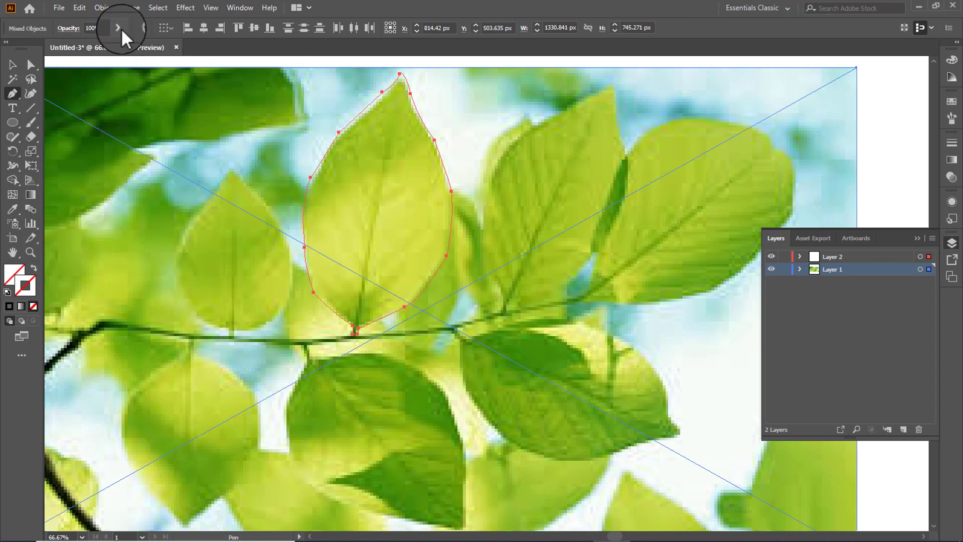
{"action": "left_click", "coordinate": [105, 8]}
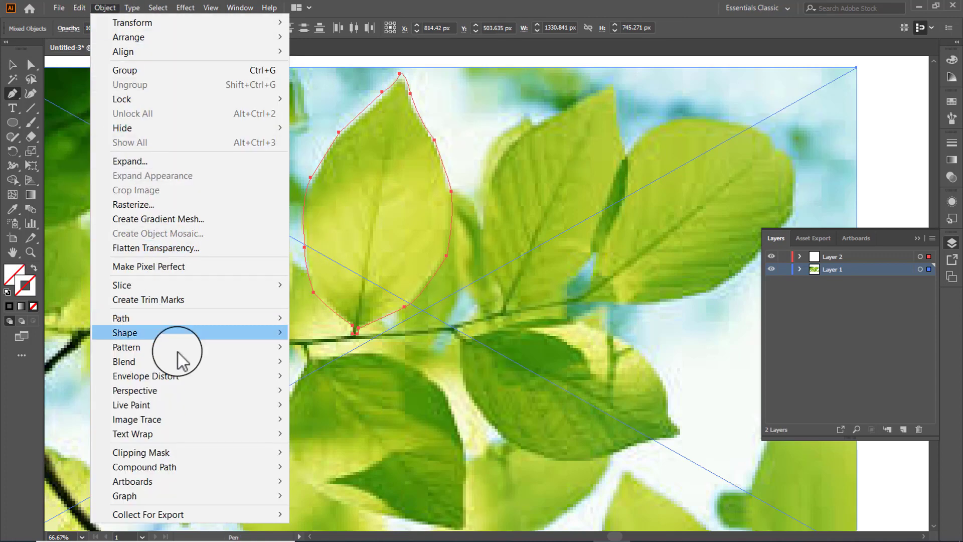
{"action": "mouse_move", "coordinate": [140, 453]}
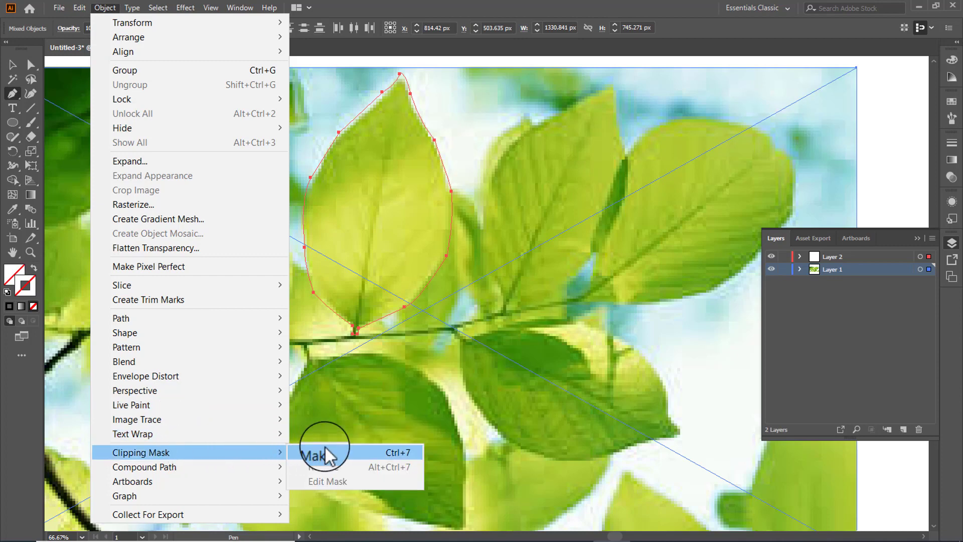
{"action": "left_click", "coordinate": [326, 455]}
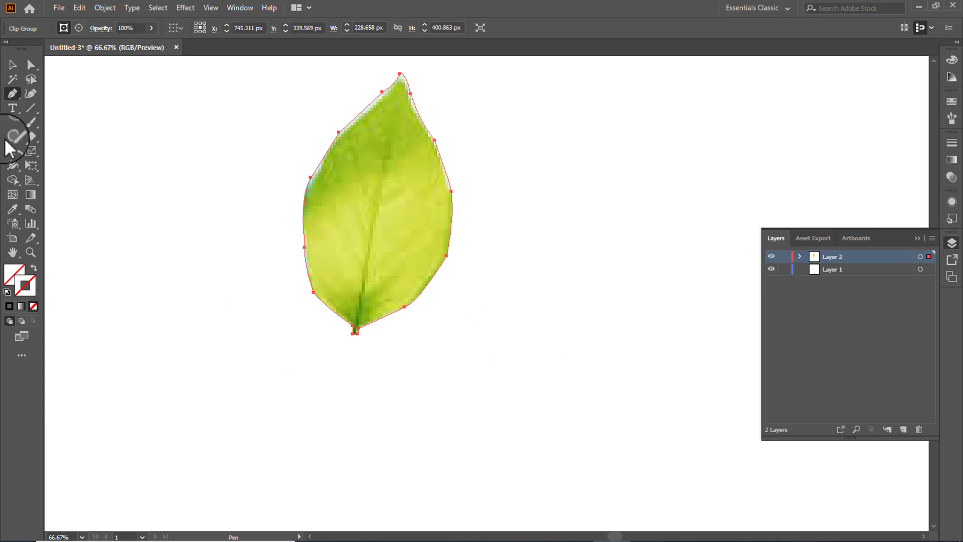
Deselect the clipped leaf and zoom out to fit the whole artboard in the window.
{"action": "left_click", "coordinate": [11, 64]}
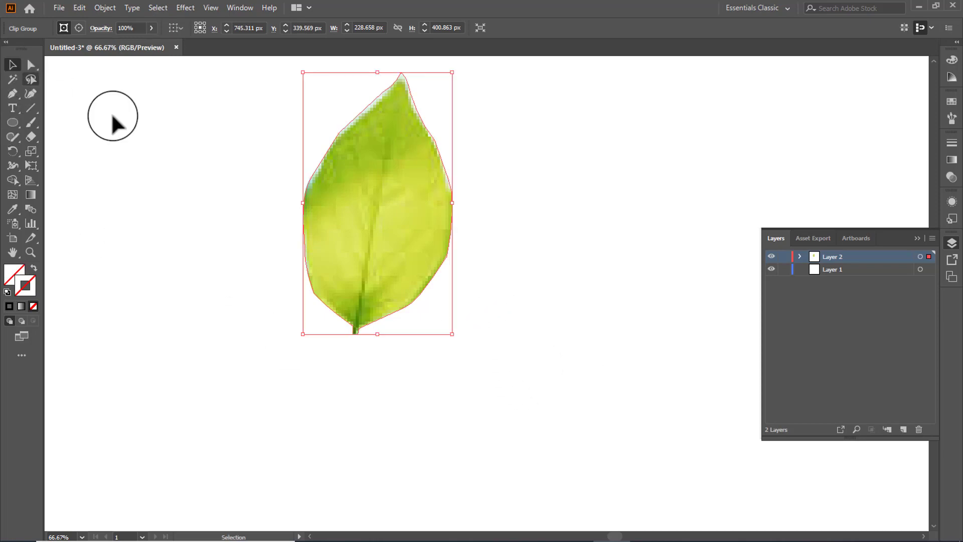
{"action": "left_click", "coordinate": [556, 171]}
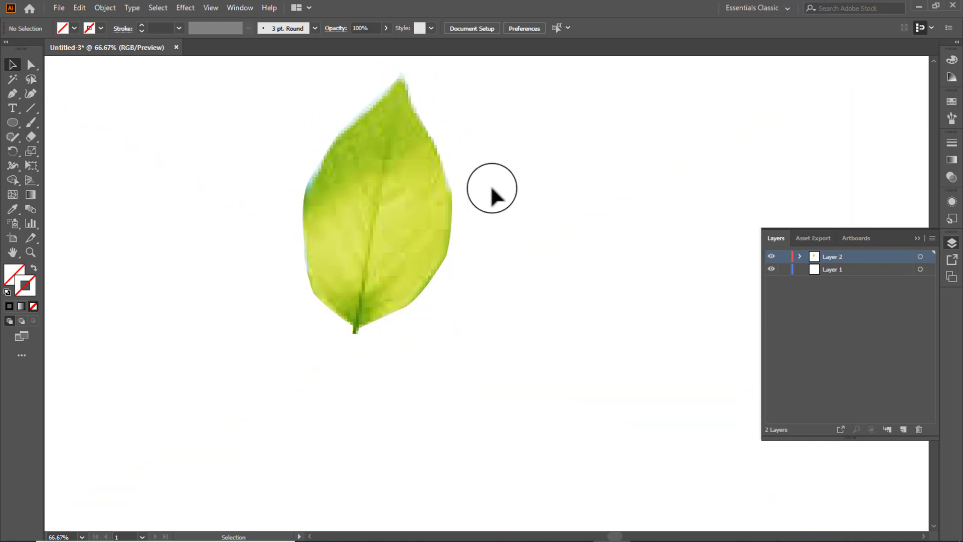
{"action": "key", "text": "ctrl+minus"}
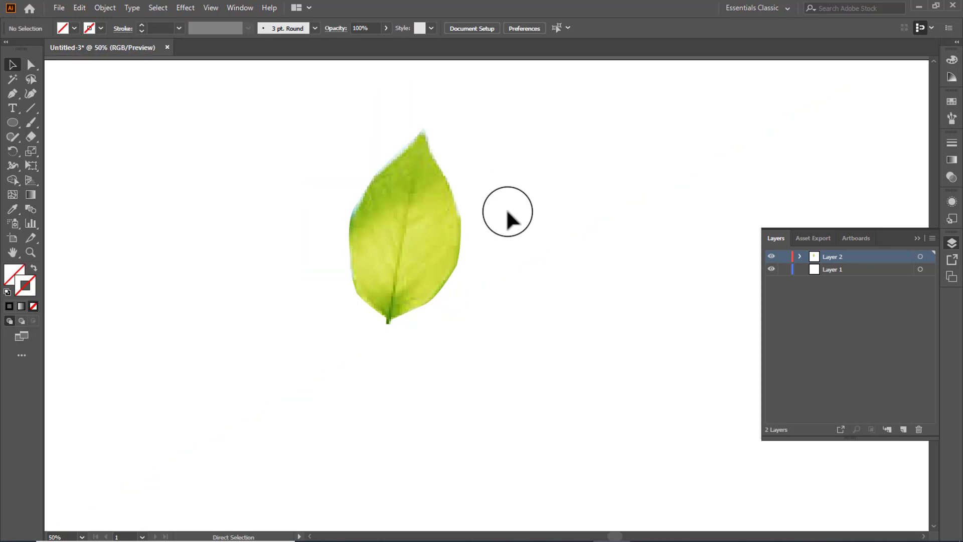
{"action": "key", "text": "ctrl+minus"}
{"action": "key", "text": "ctrl+0"}
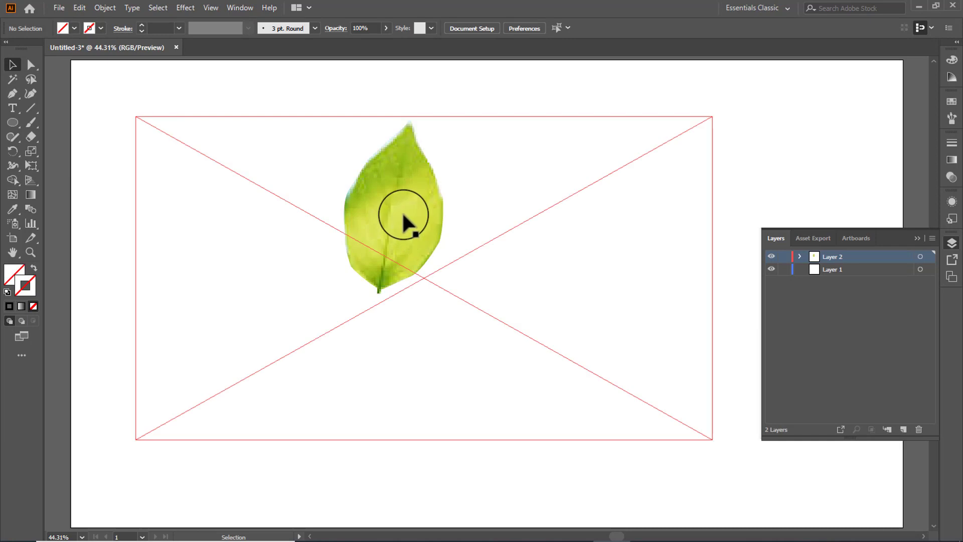
Show the transparency grid and move the leaf to the artboard's horizontal middle.
{"action": "left_click", "coordinate": [210, 7]}
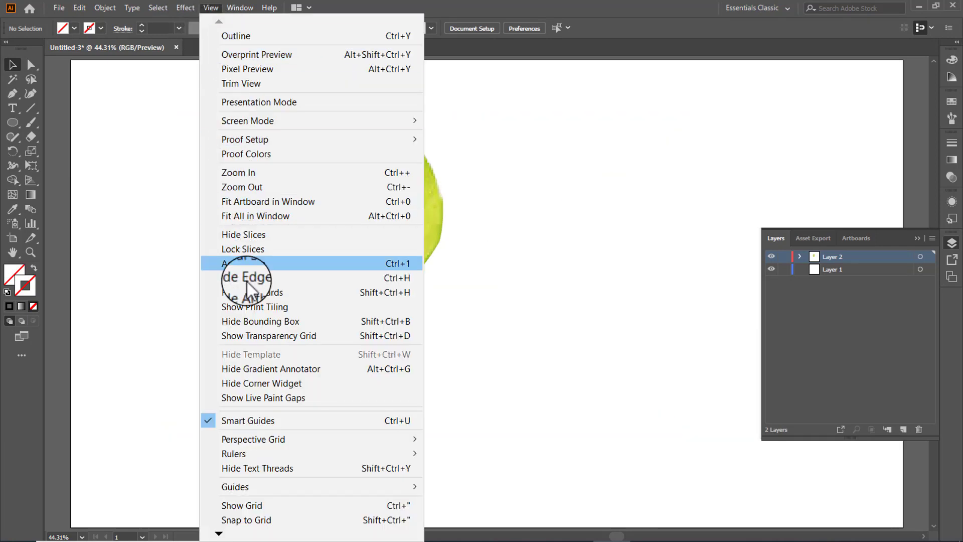
{"action": "left_click", "coordinate": [261, 334]}
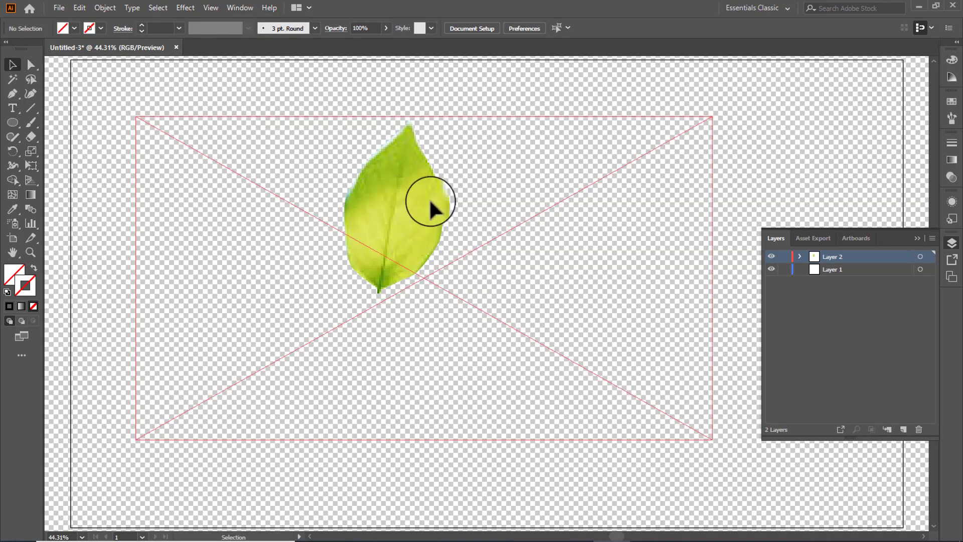
{"action": "mouse_move", "coordinate": [401, 202]}
{"action": "left_mouse_down"}
{"action": "mouse_move", "coordinate": [544, 202]}
{"action": "mouse_move", "coordinate": [372, 247]}
{"action": "mouse_move", "coordinate": [481, 245]}
{"action": "left_mouse_up"}
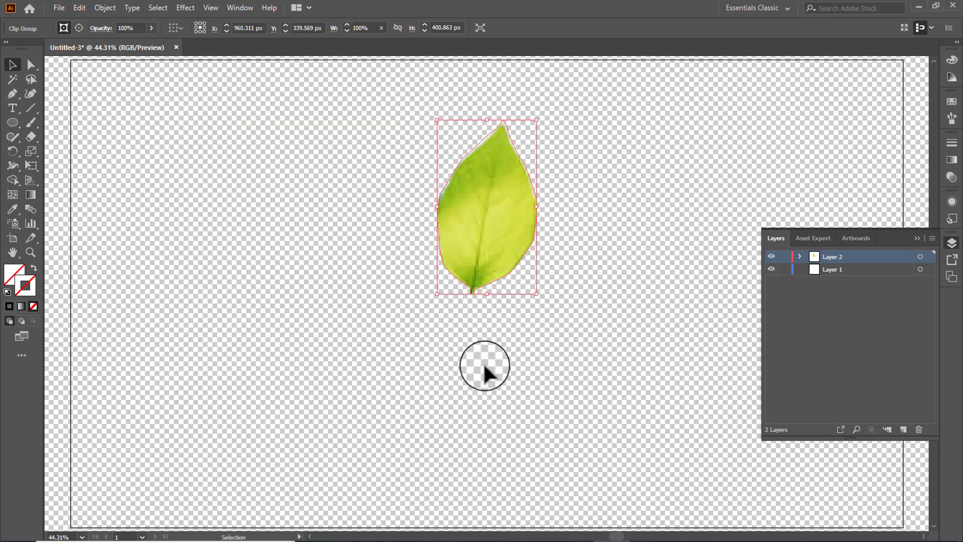
{"action": "left_click", "coordinate": [484, 366]}
{"action": "left_click", "coordinate": [57, 11]}
{"action": "mouse_move", "coordinate": [85, 237]}
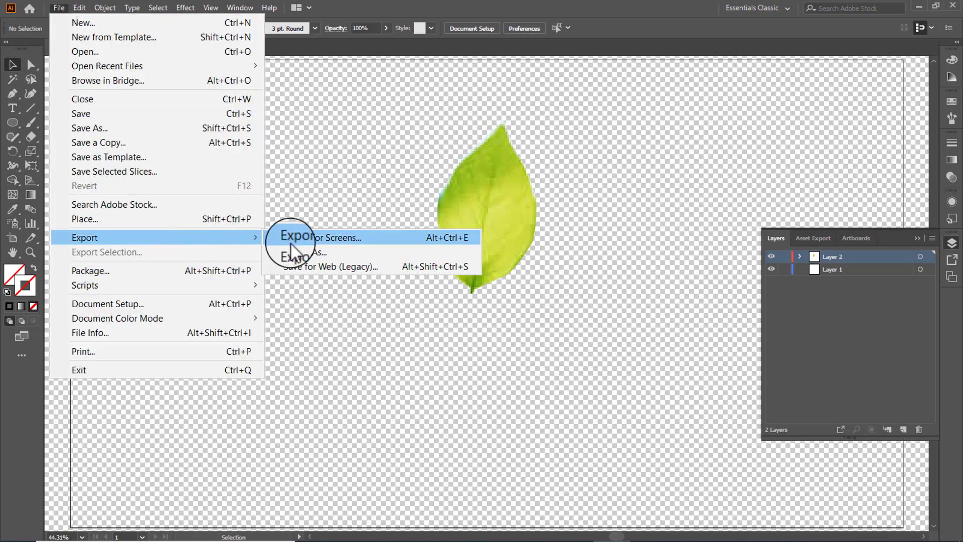
Export the artwork as a PNG file named leaf.
{"action": "left_click", "coordinate": [296, 252]}
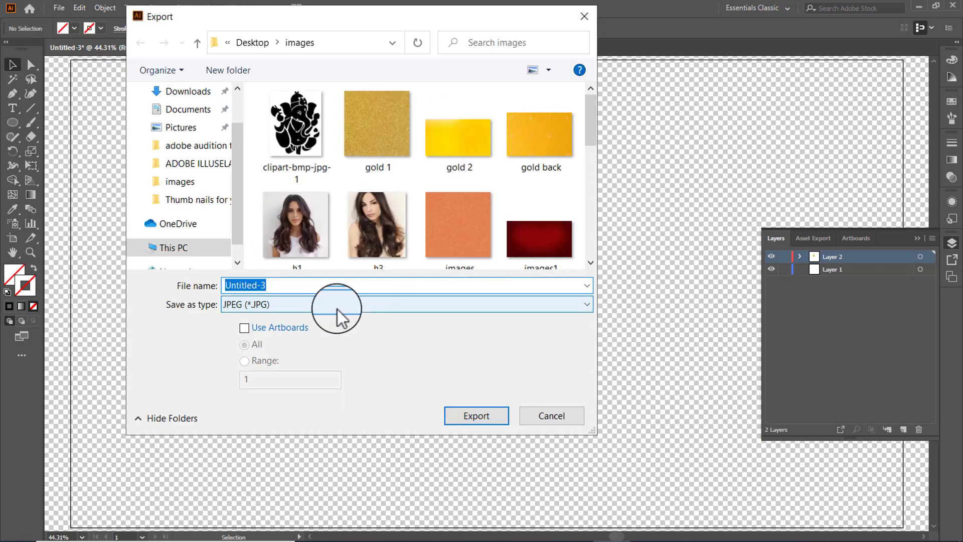
{"action": "left_click", "coordinate": [292, 304]}
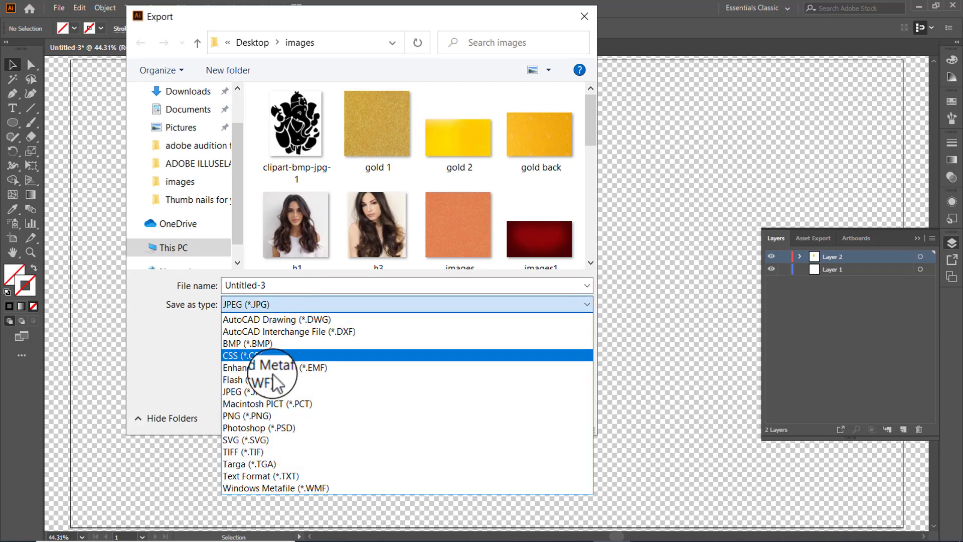
{"action": "left_click", "coordinate": [266, 416]}
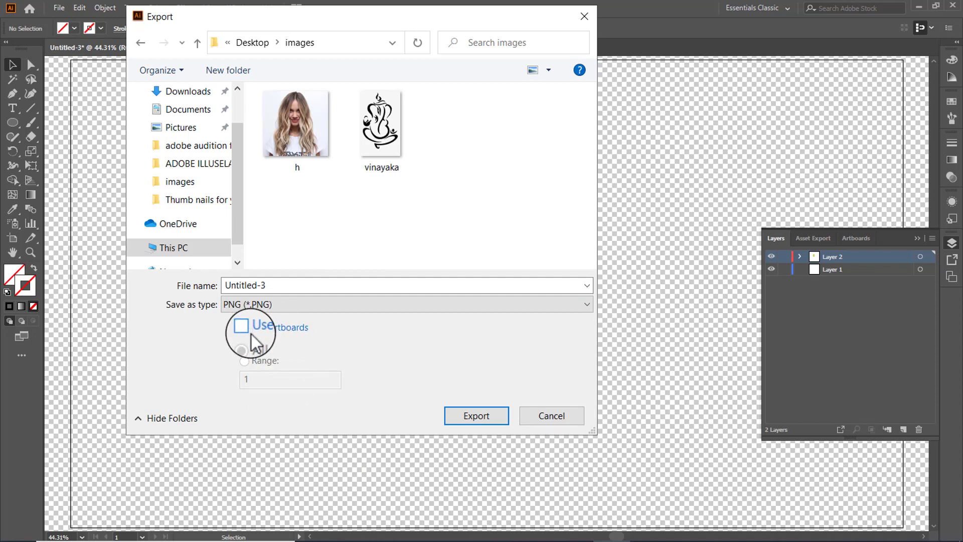
{"action": "left_click", "coordinate": [276, 286]}
{"action": "type", "text": "l"}
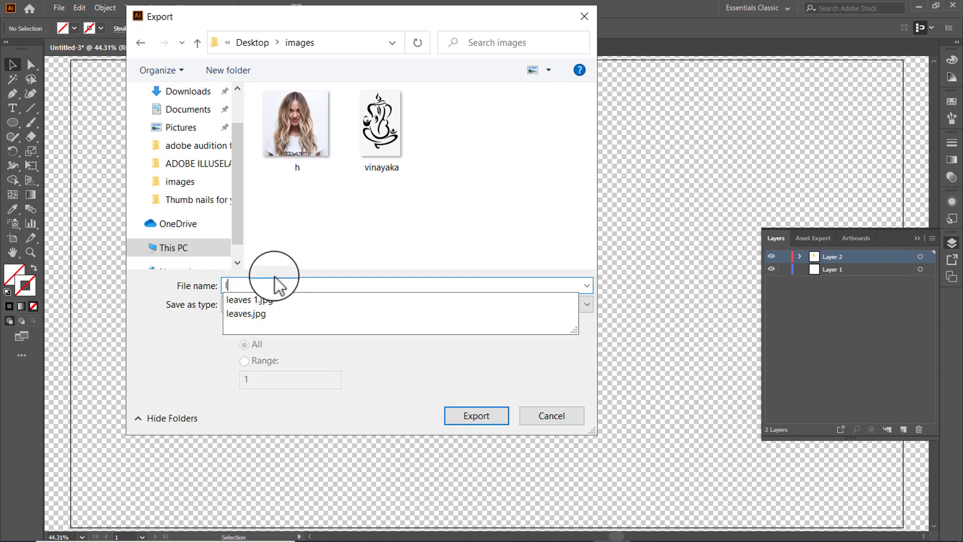
{"action": "type", "text": "ea"}
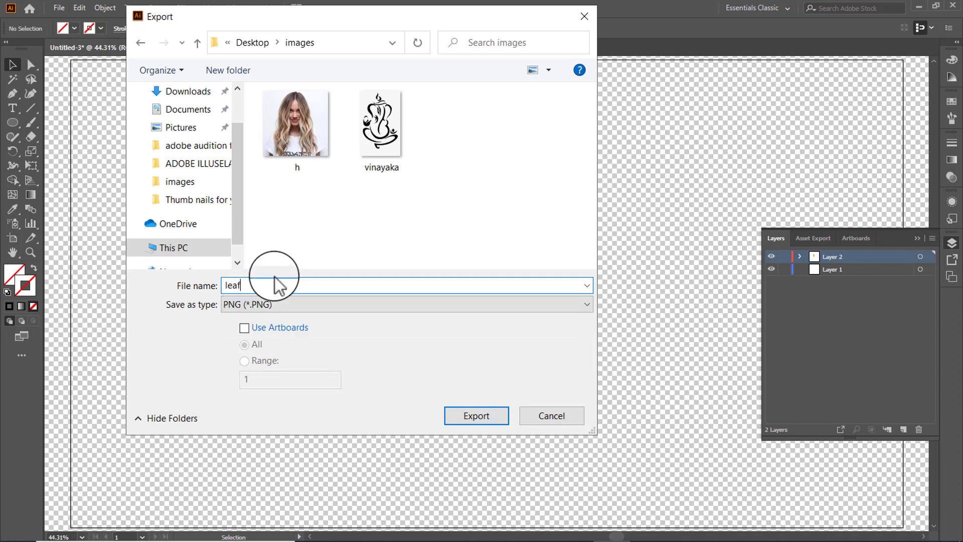
{"action": "type", "text": "f"}
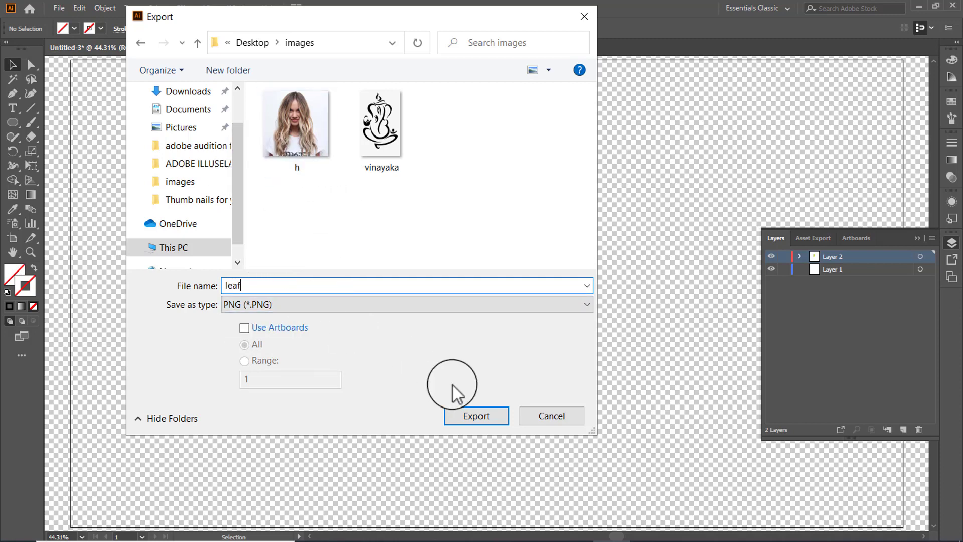
{"action": "left_click", "coordinate": [486, 417]}
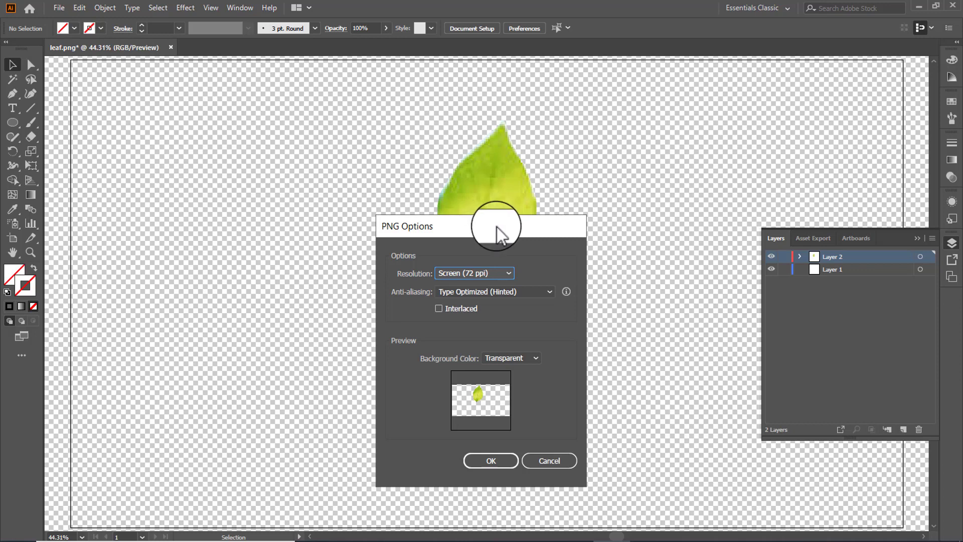
Keep a Transparent background in the PNG options and confirm the export.
{"action": "left_click_drag", "start_coordinate": [497, 229], "coordinate": [474, 179]}
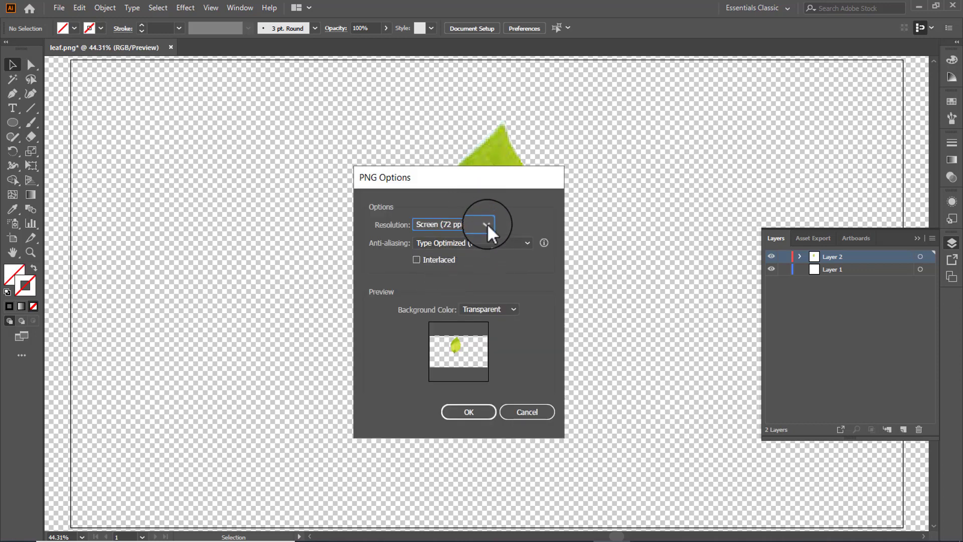
{"action": "left_click", "coordinate": [522, 239]}
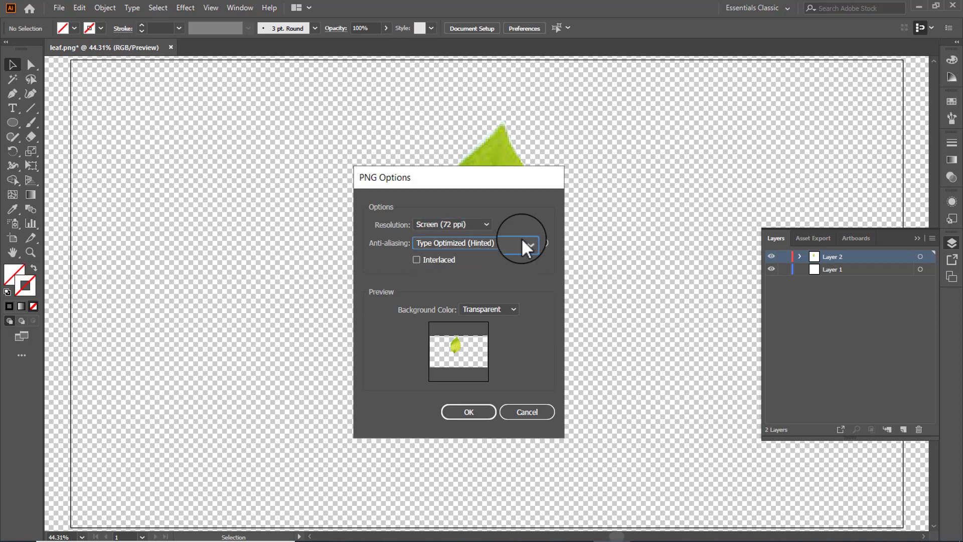
{"action": "left_click", "coordinate": [515, 307]}
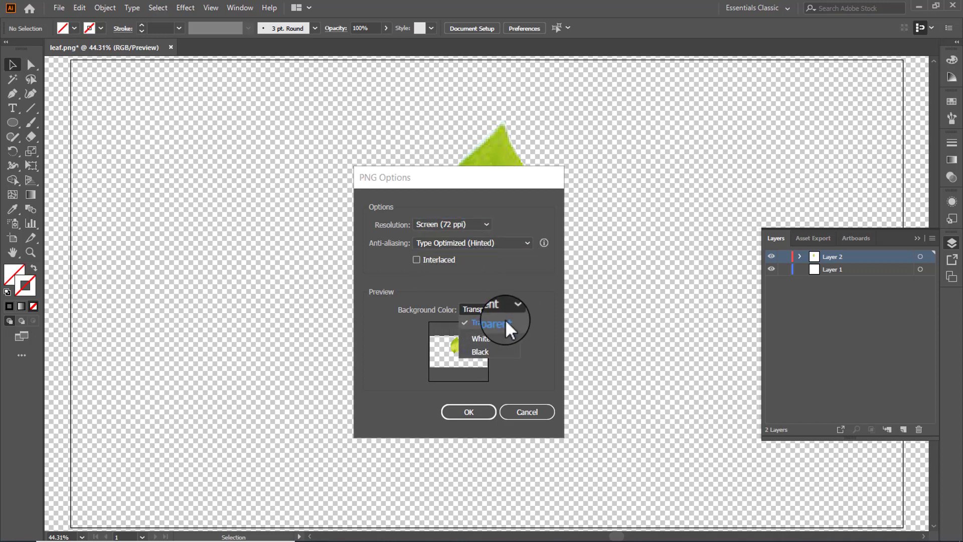
{"action": "left_click", "coordinate": [505, 319]}
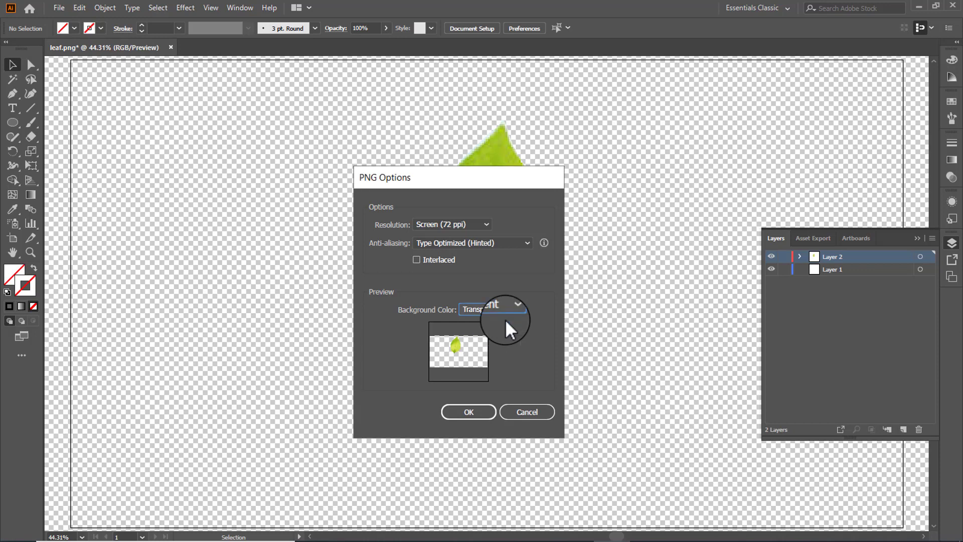
{"action": "left_click", "coordinate": [471, 414]}
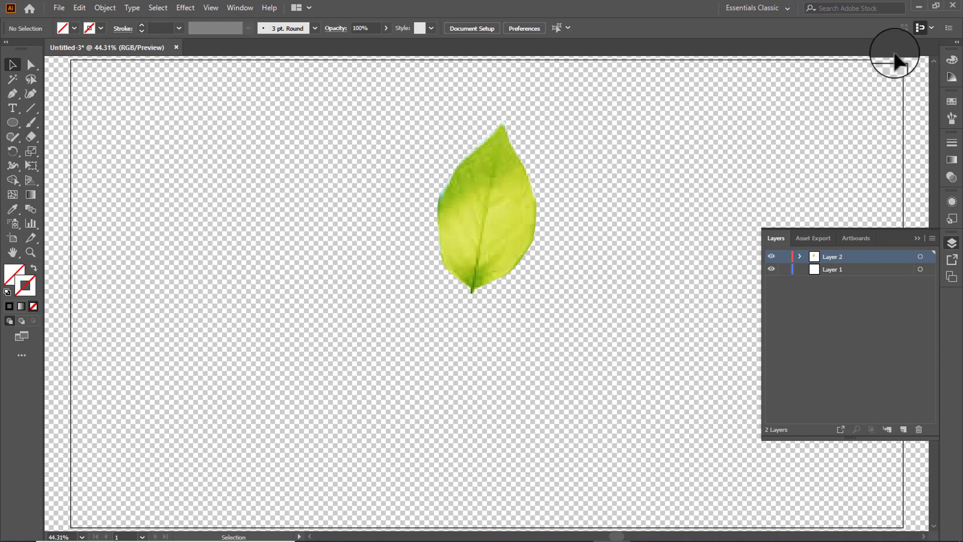
Minimize Illustrator, preview leaf.png from the images folder, then close the viewer and folder.
{"action": "left_click", "coordinate": [921, 10]}
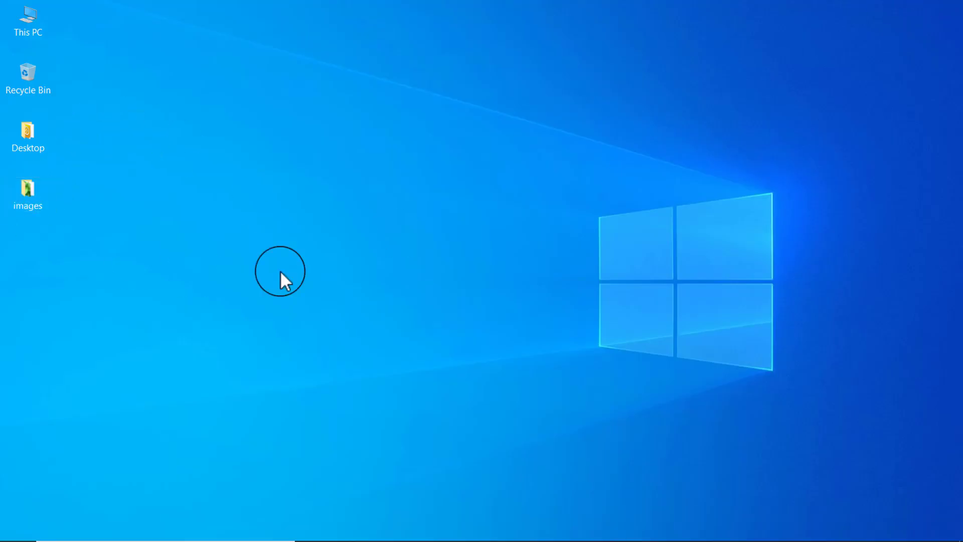
{"action": "double_click", "coordinate": [27, 193]}
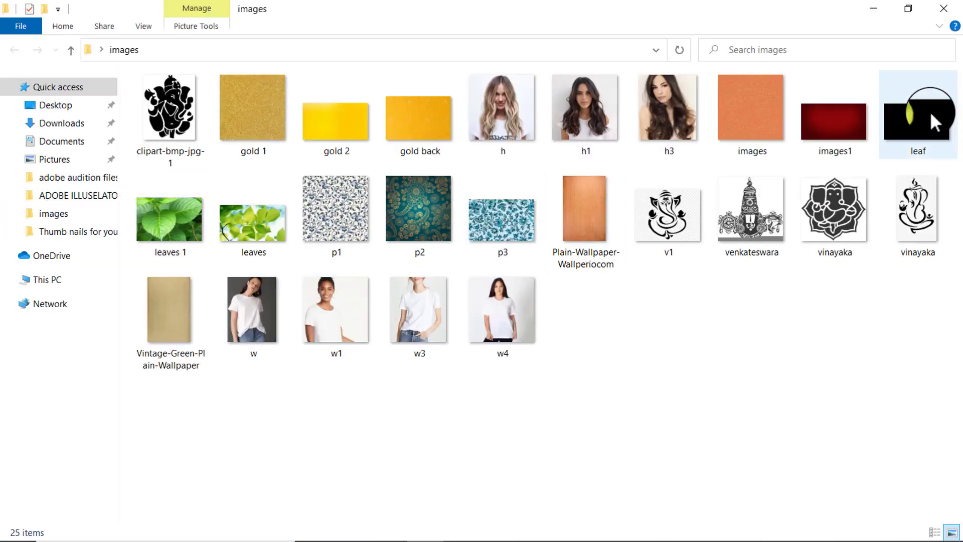
{"action": "left_click", "coordinate": [910, 123]}
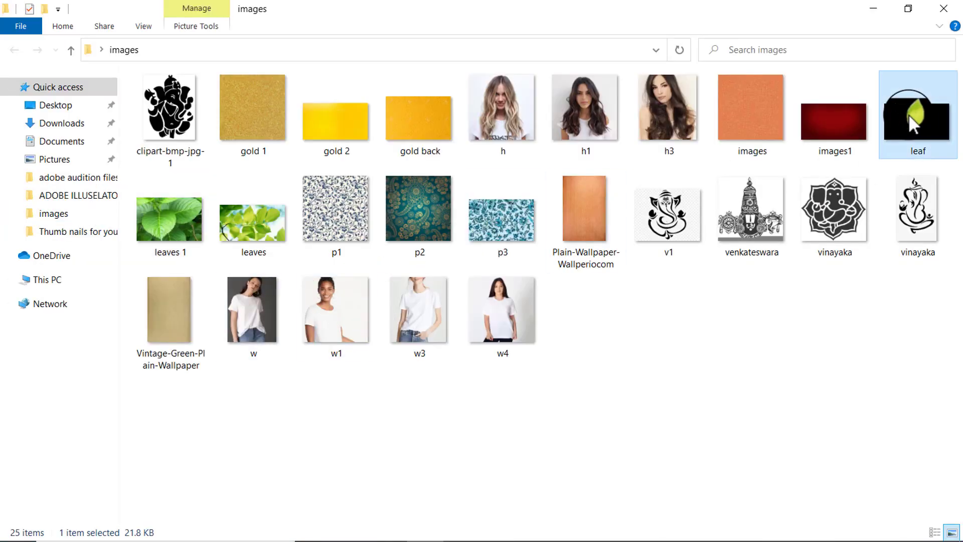
{"action": "right_click", "coordinate": [909, 114]}
{"action": "left_click", "coordinate": [780, 66]}
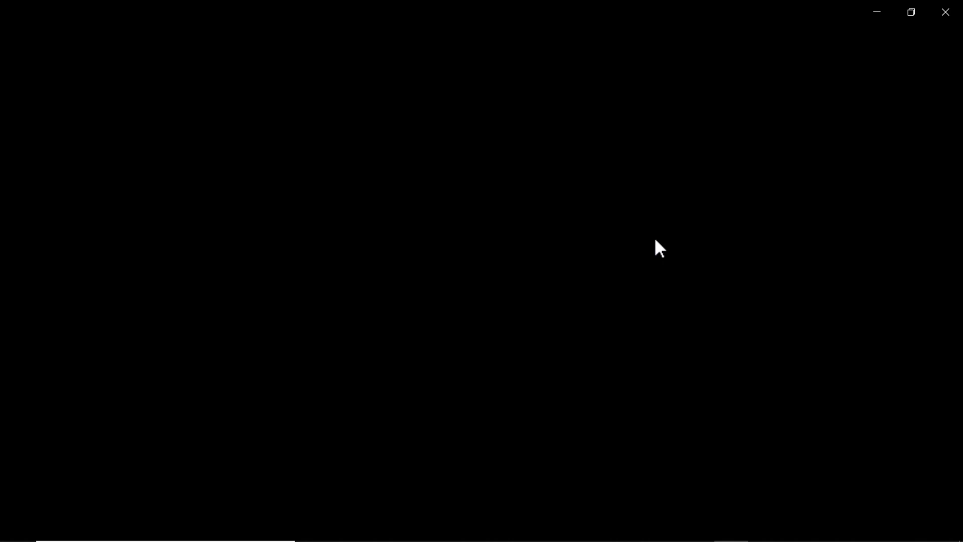
{"action": "left_click", "coordinate": [949, 15]}
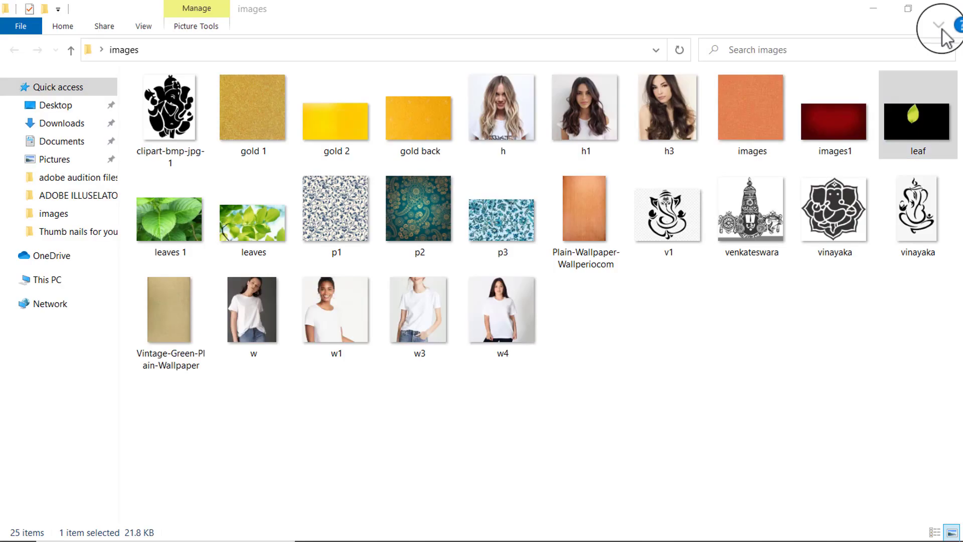
{"action": "left_click", "coordinate": [944, 8]}
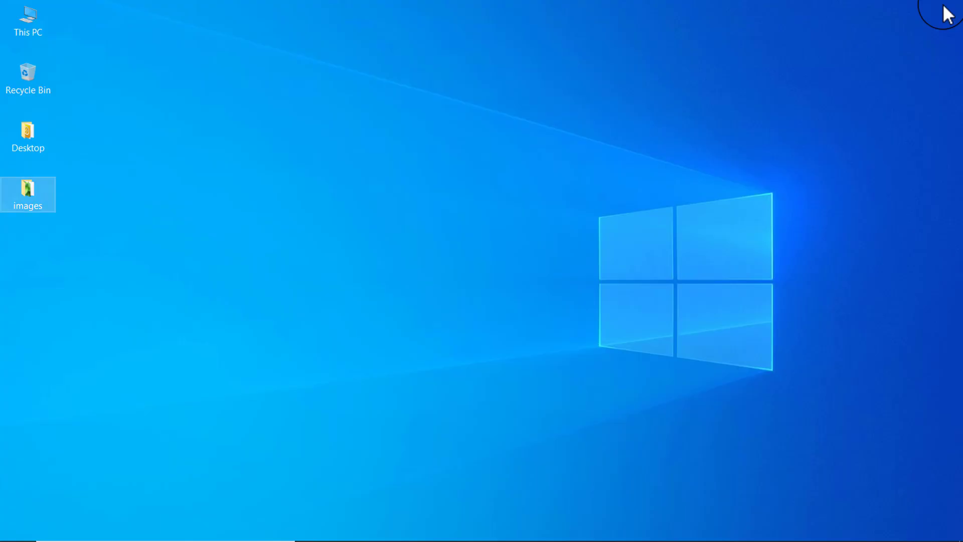
Nudge the clipped leaf slightly left and down, collapse the Layers panel, and deselect it.
{"action": "left_click", "coordinate": [611, 526]}
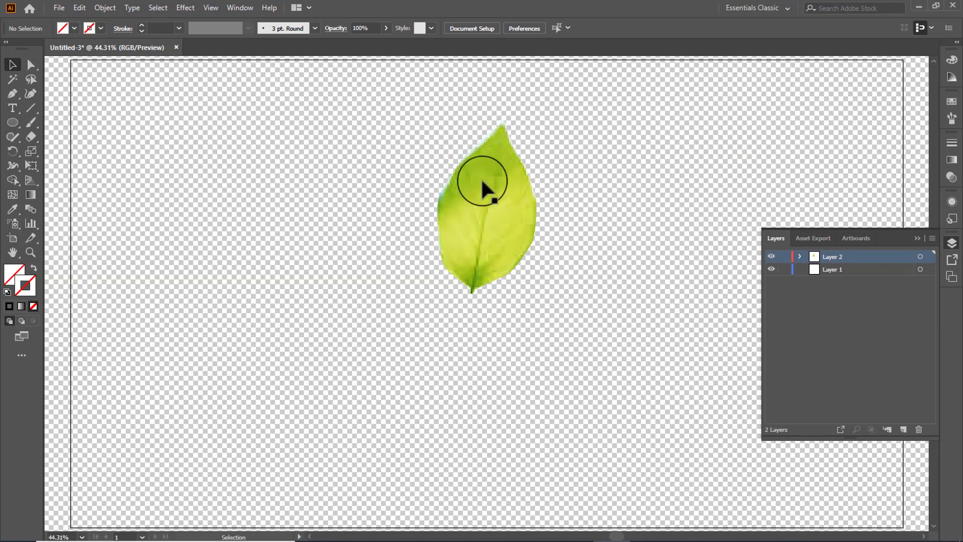
{"action": "left_click_drag", "start_coordinate": [492, 200], "coordinate": [457, 218]}
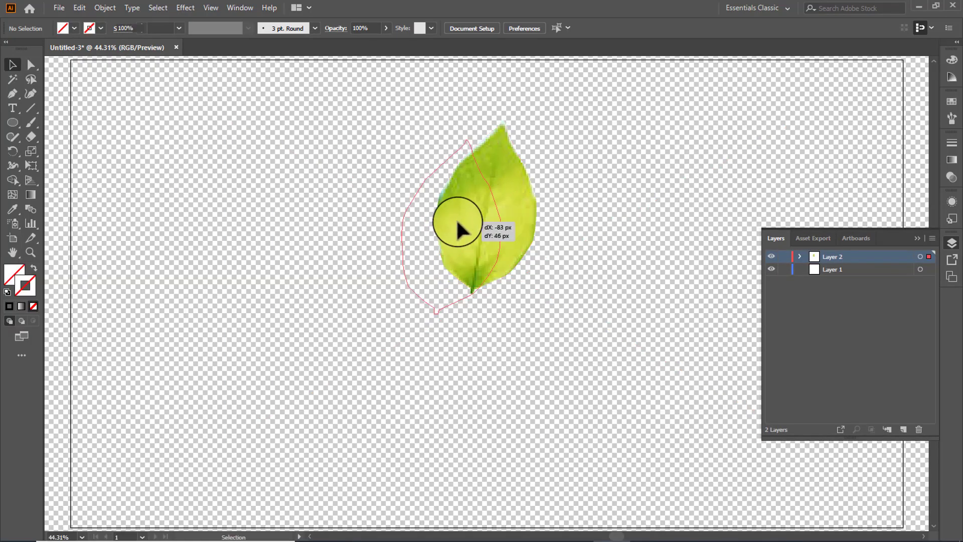
{"action": "left_click", "coordinate": [916, 239]}
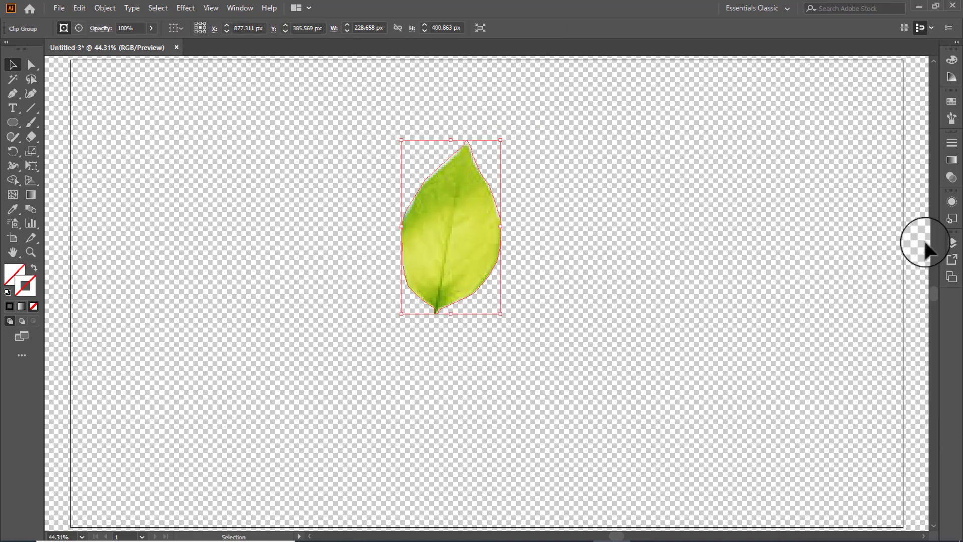
{"action": "left_click", "coordinate": [600, 195]}
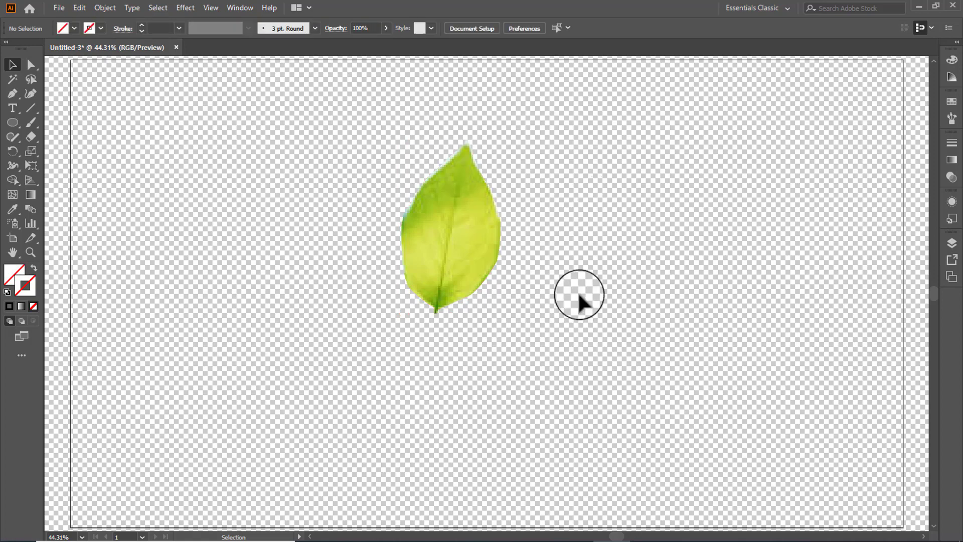